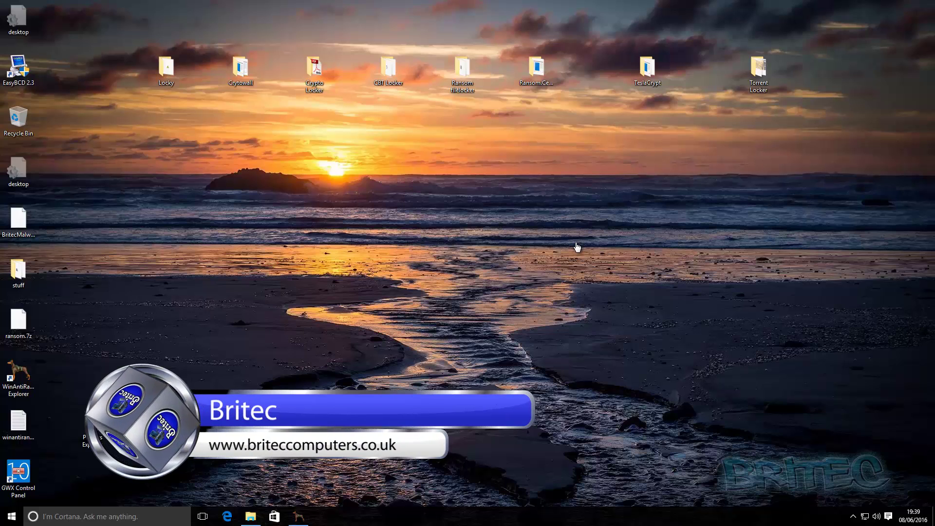
# Bring up the WinAntiRansom PLUS Explorer window and examine the list of detected programs and their whitelist status.
pyautogui.click(299, 519)
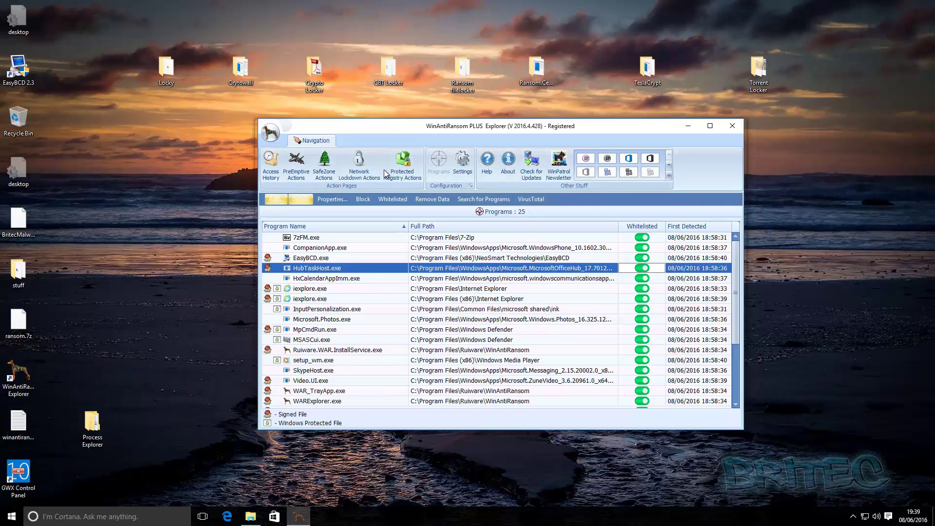
pyautogui.moveTo(420, 129); pyautogui.dragTo(413, 122)
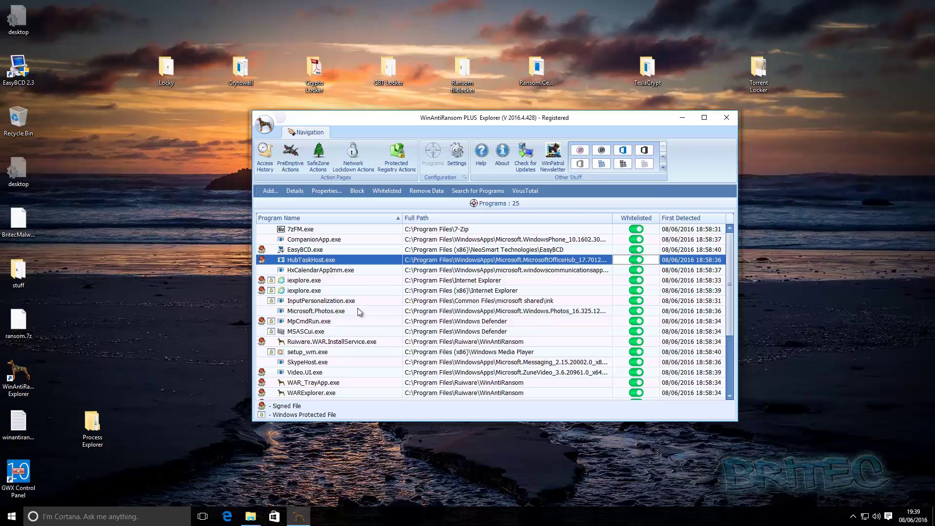
pyautogui.scroll(-3, 446, 325)
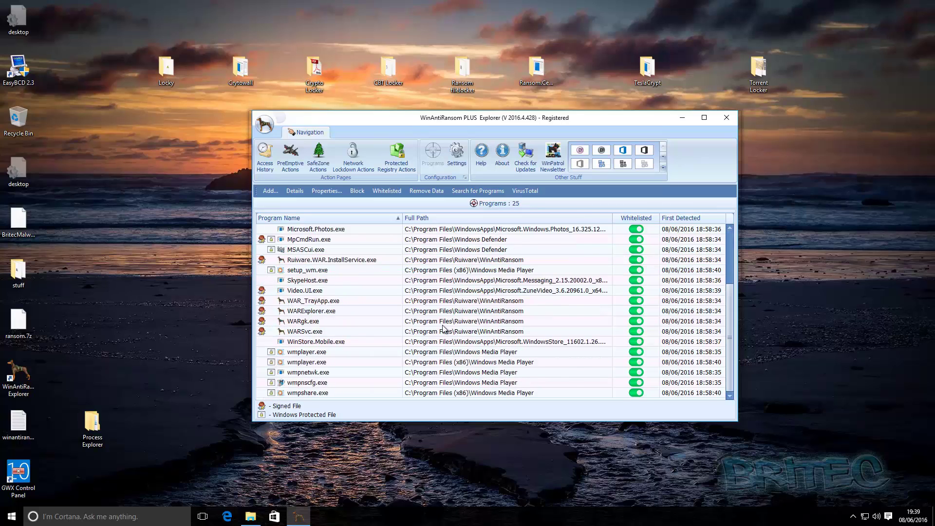
pyautogui.scroll(3, 443, 328)
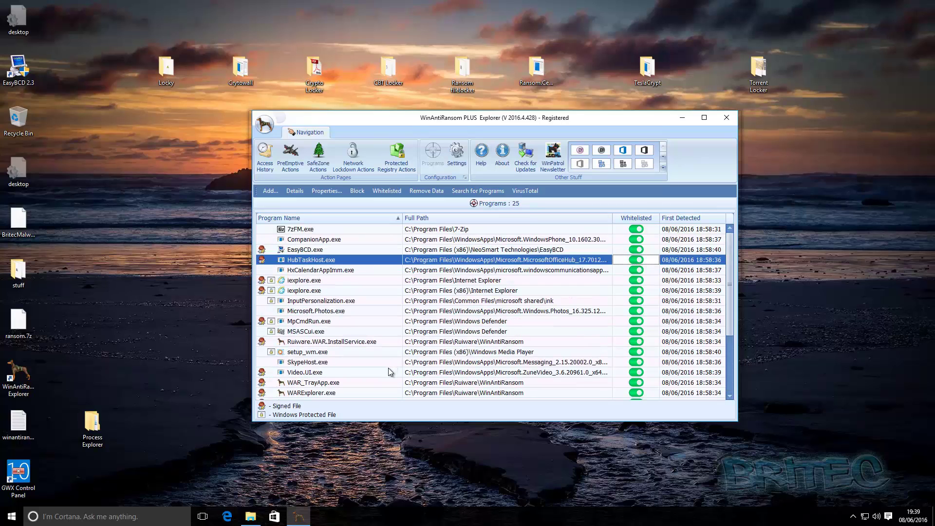
pyautogui.scroll(-3, 389, 375)
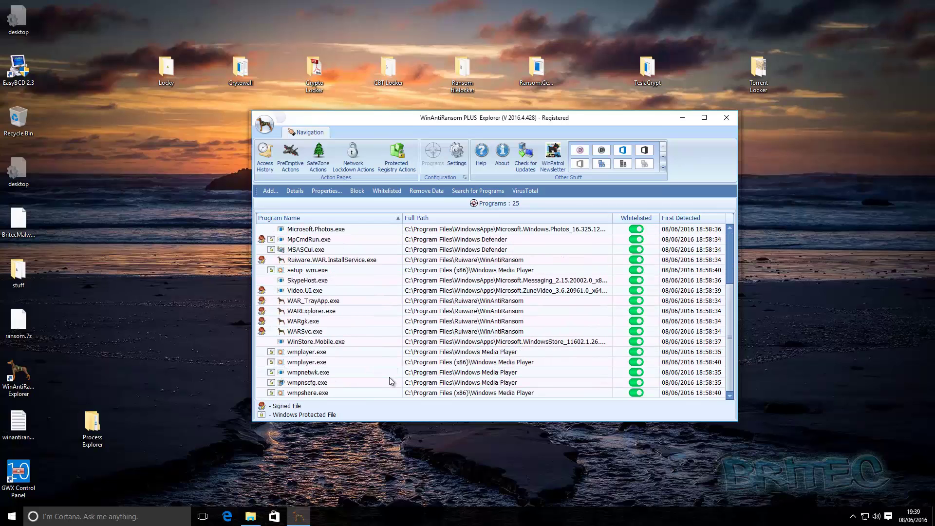
# Switch whitelisting of wmpnetwk.exe off and back on, and block and unblock the same program.
pyautogui.click(635, 373)
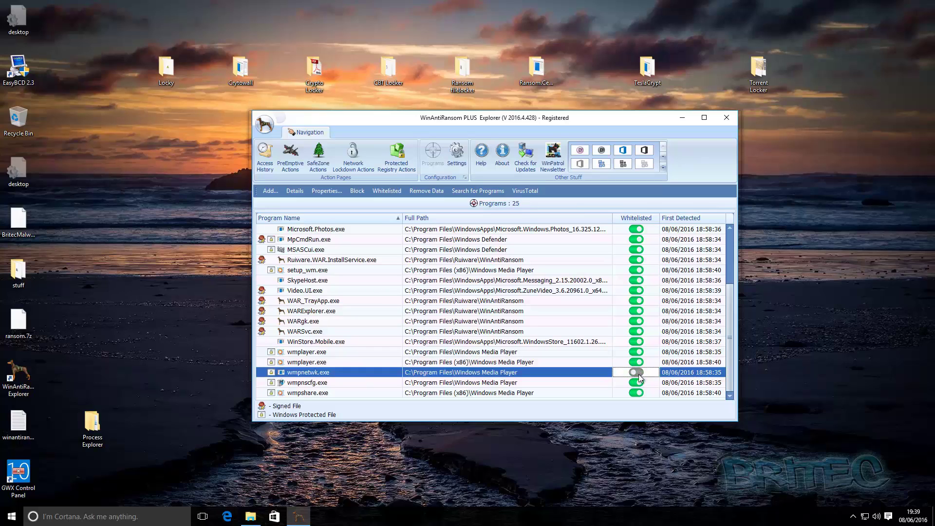
pyautogui.click(639, 374)
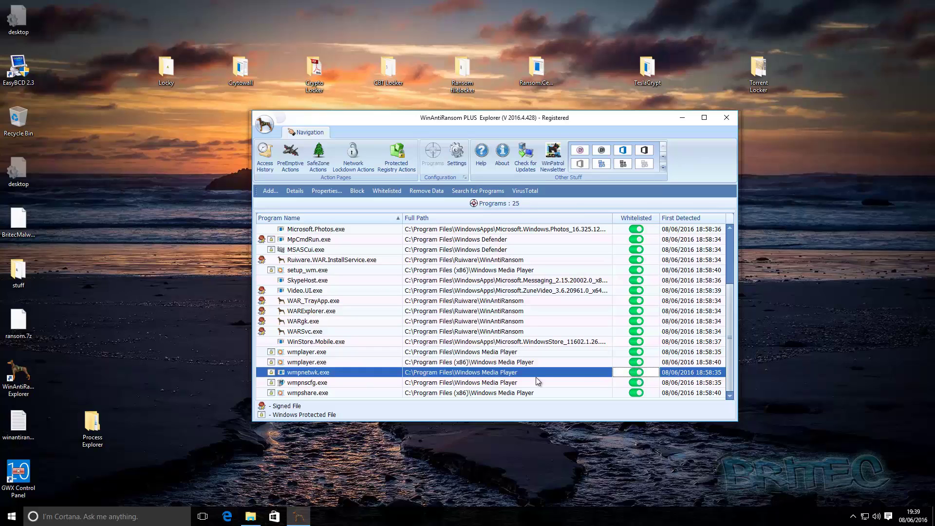
pyautogui.rightClick(348, 375)
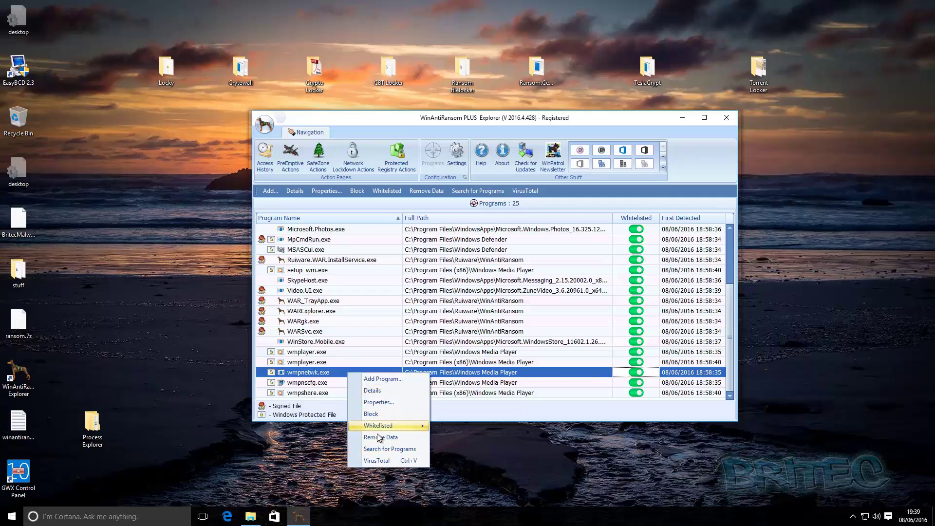
pyautogui.click(380, 415)
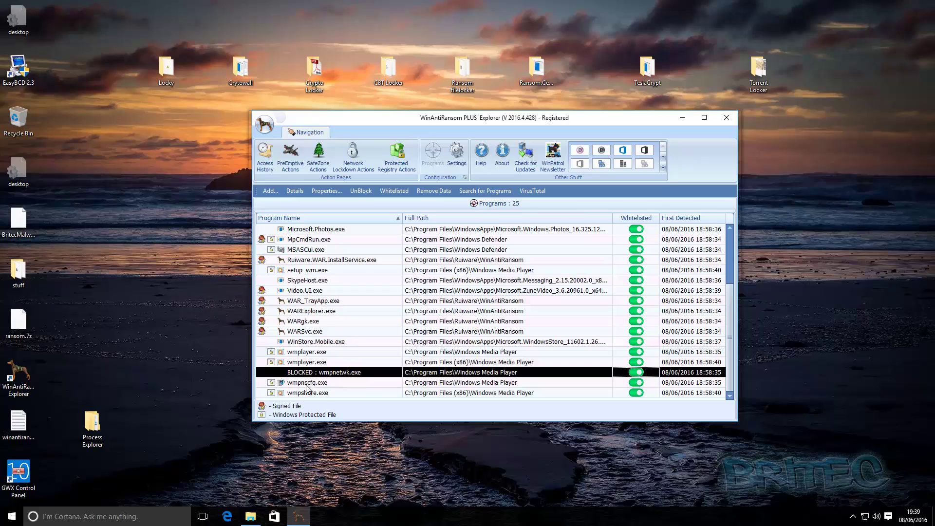
pyautogui.rightClick(350, 375)
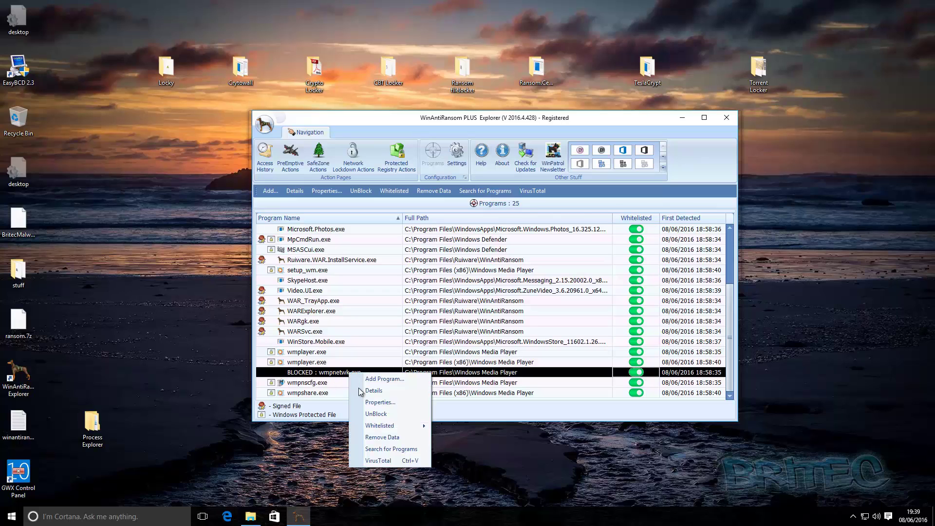
pyautogui.click(380, 415)
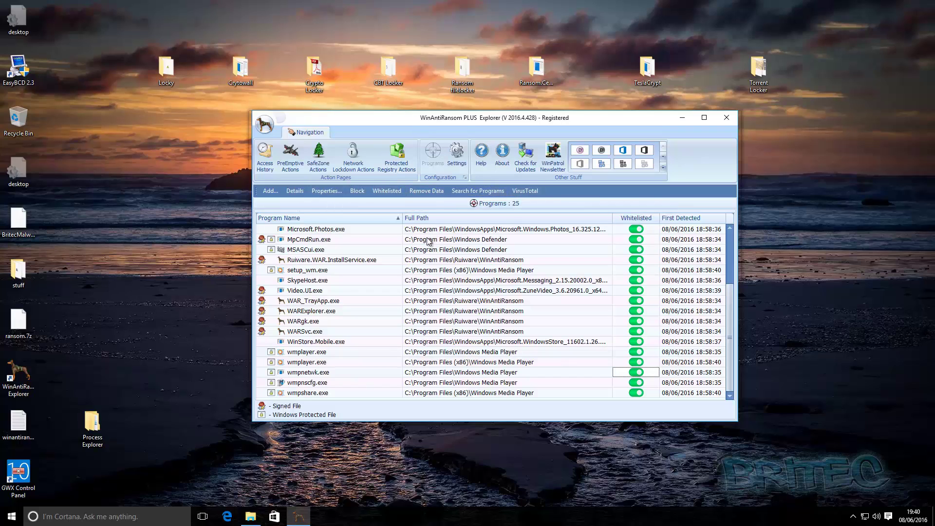
# Check HubTaskHost.exe with VirusTotal, acknowledge the upload notice and close the report.
pyautogui.scroll(3, 385, 297)
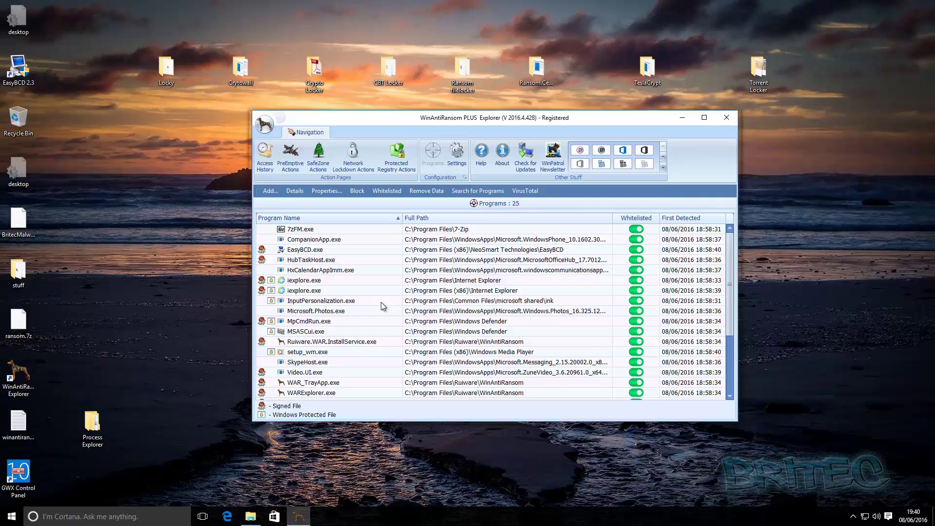
pyautogui.click(460, 263)
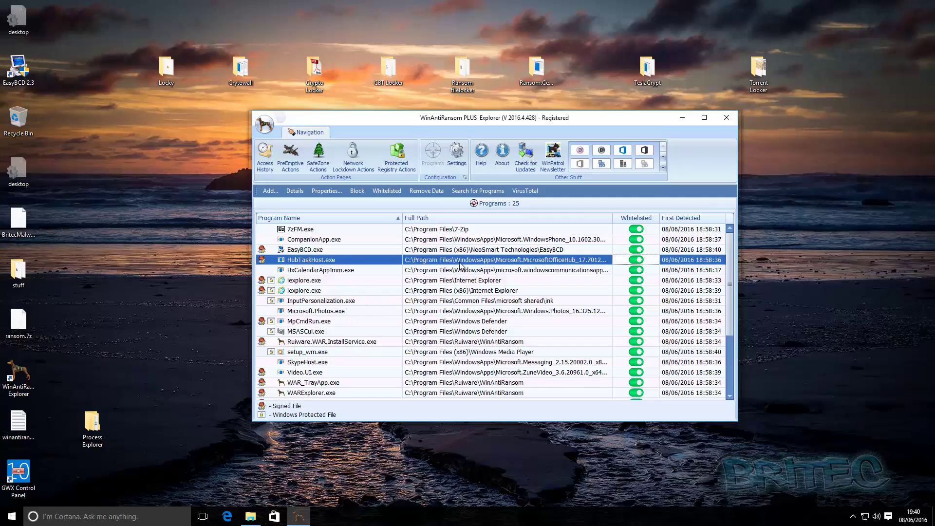
pyautogui.click(524, 193)
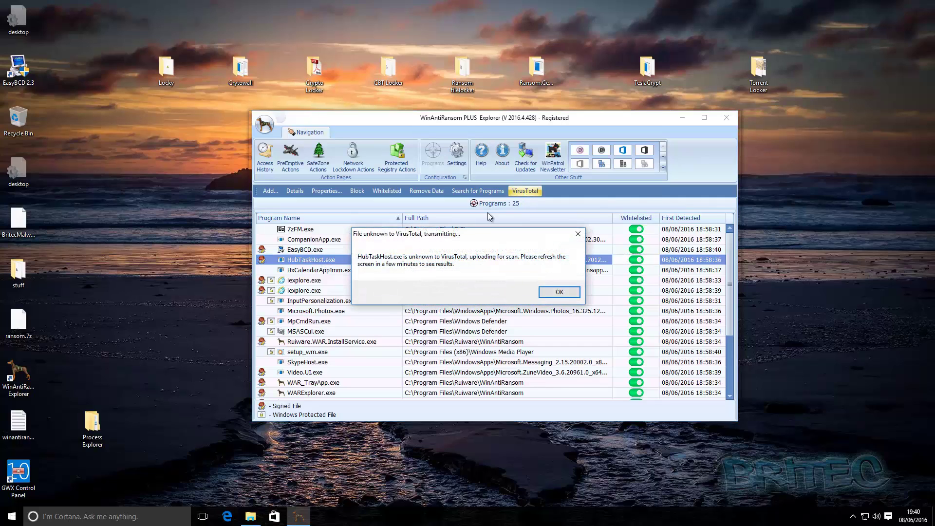
pyautogui.click(553, 293)
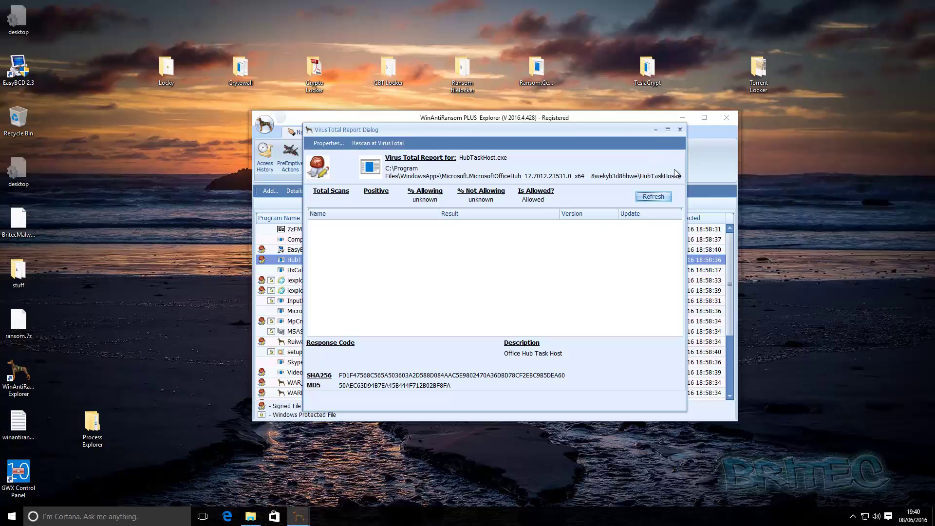
pyautogui.click(680, 129)
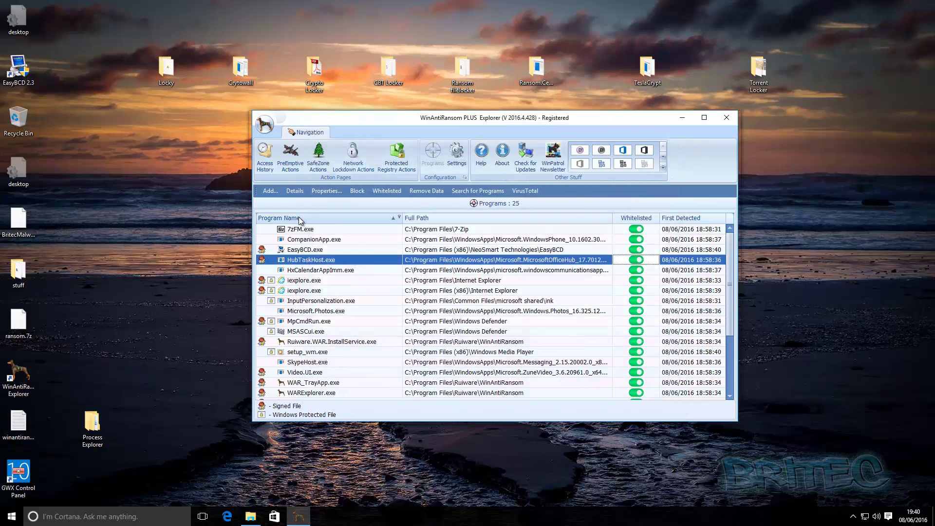
# View the program details of HubTaskHost.exe, including its signature information, and close them.
pyautogui.click(273, 194)
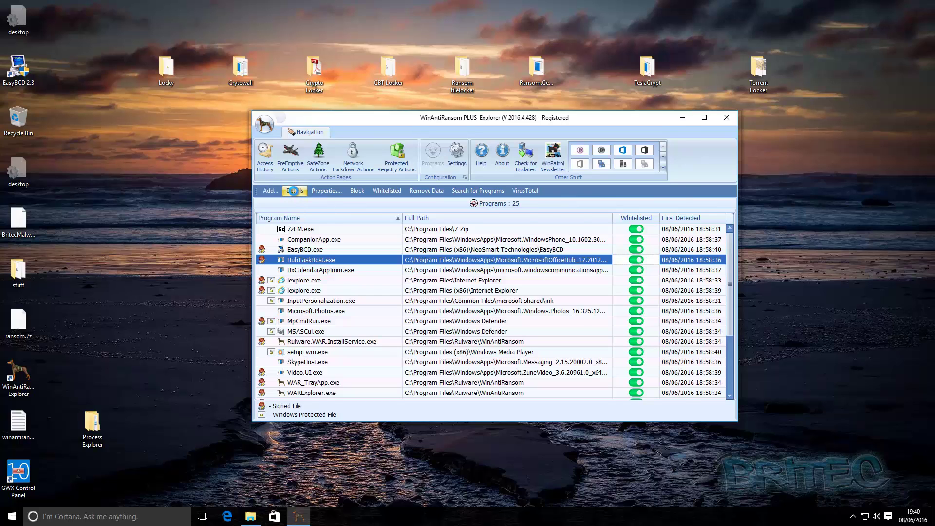
pyautogui.click(294, 191)
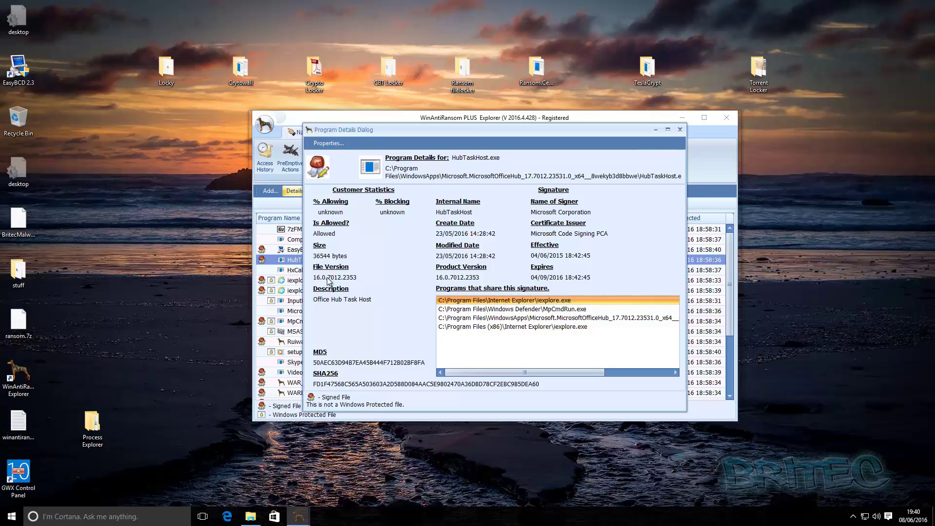
pyautogui.click(680, 129)
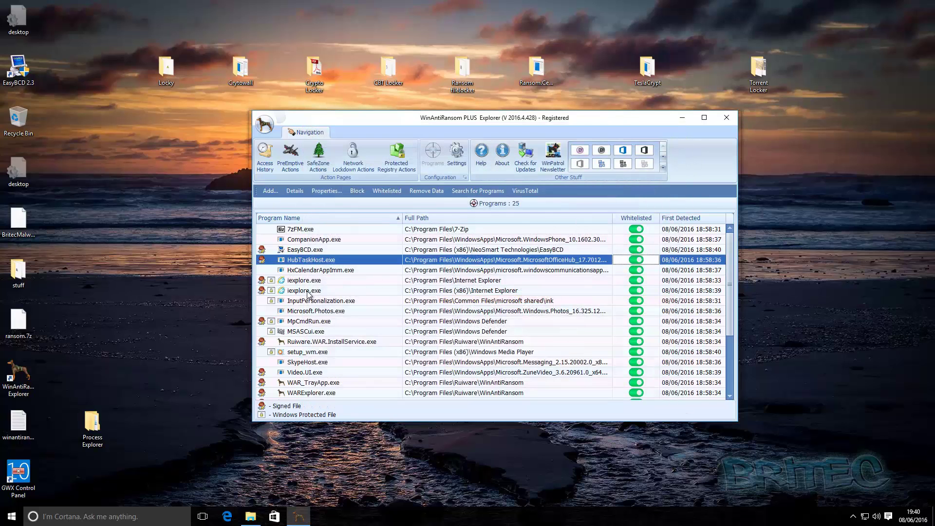
# View the program details of the Windows Defender program MSASCui.exe and close them.
pyautogui.click(308, 291)
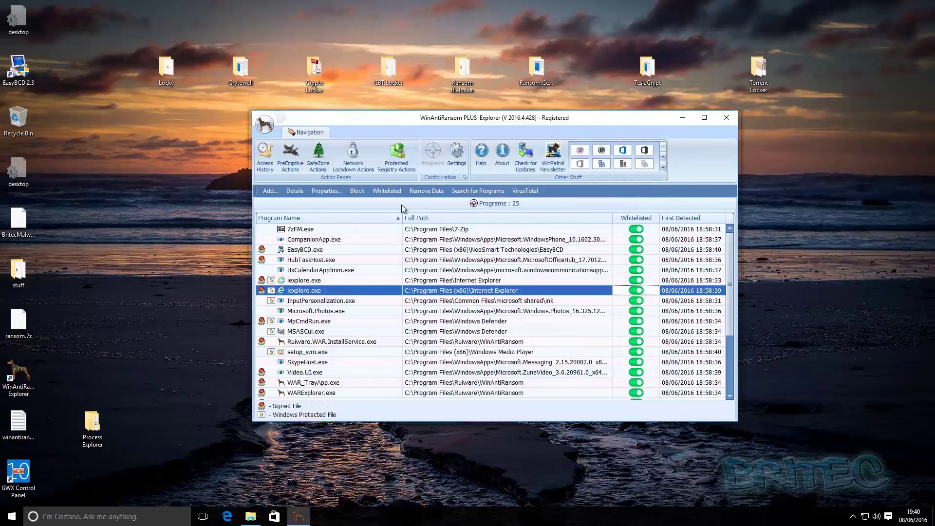
pyautogui.click(300, 332)
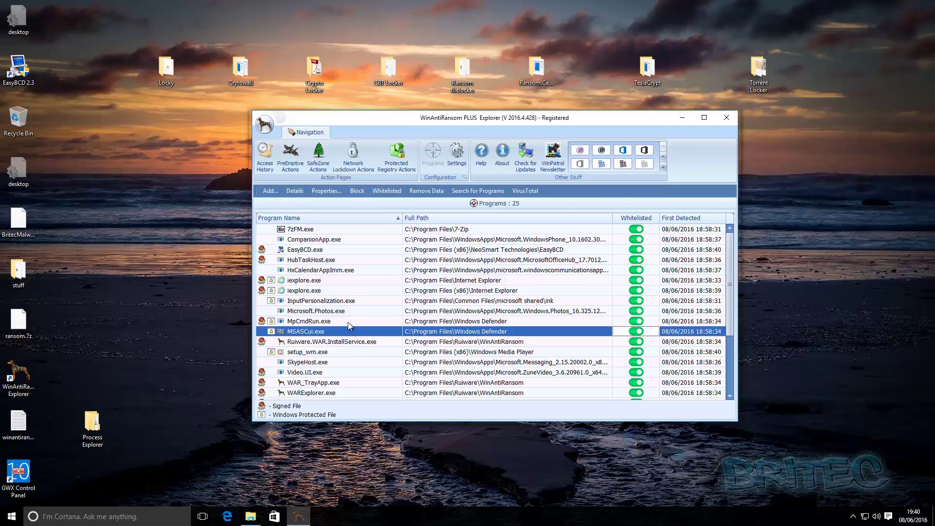
pyautogui.click(296, 191)
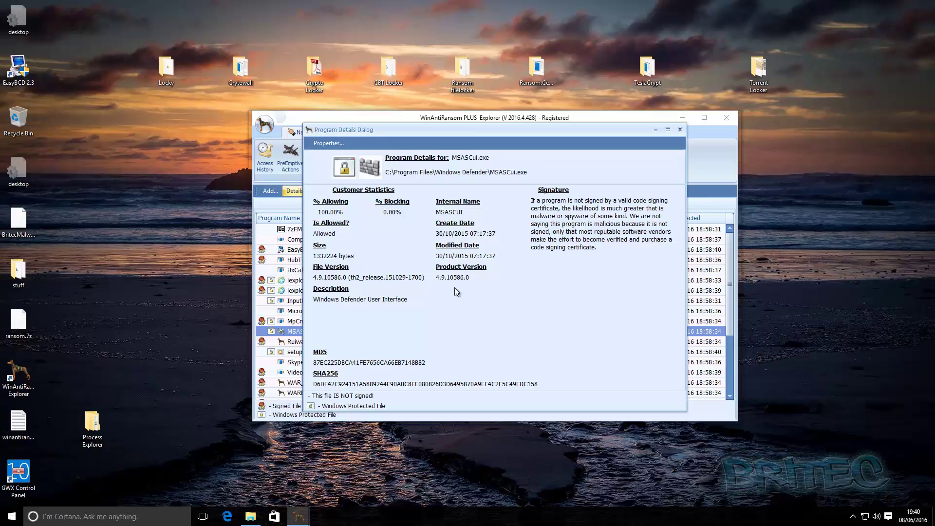
pyautogui.click(680, 130)
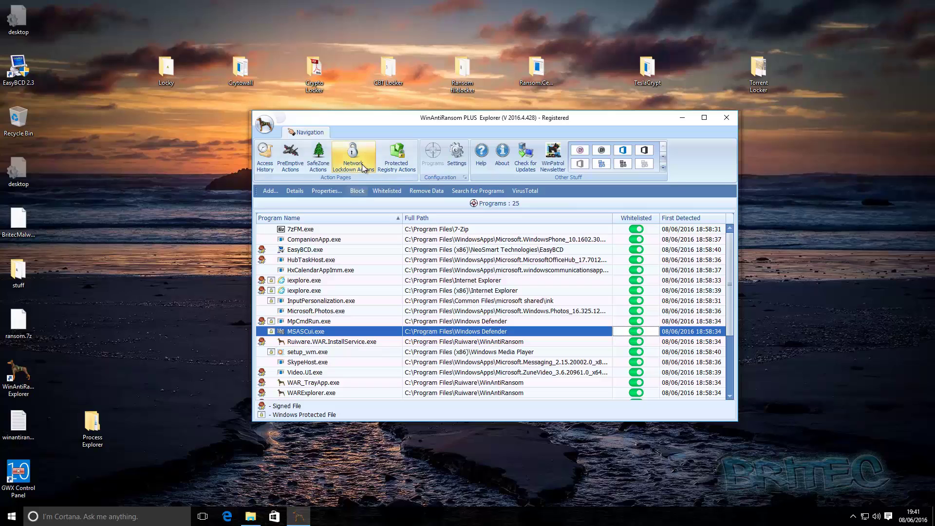
# Review the WinAntiRansom settings, including the Protected Registry configuration and SafeZone folders, and return to the Programs page.
pyautogui.click(454, 157)
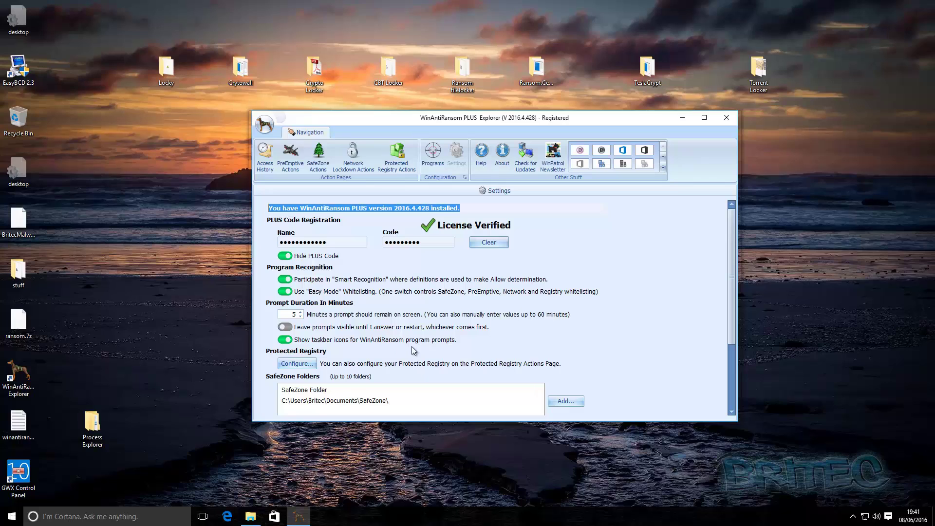
pyautogui.click(297, 363)
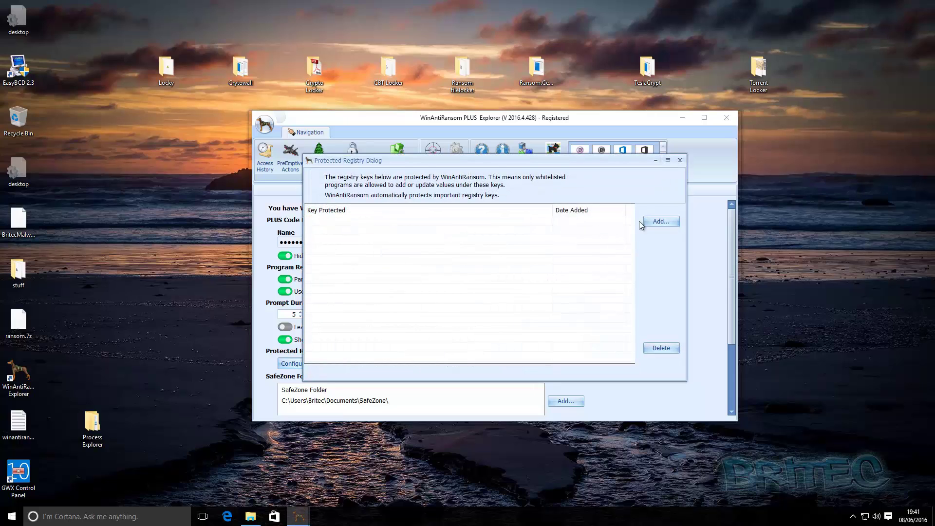
pyautogui.click(680, 162)
pyautogui.scroll(-1, 438, 358)
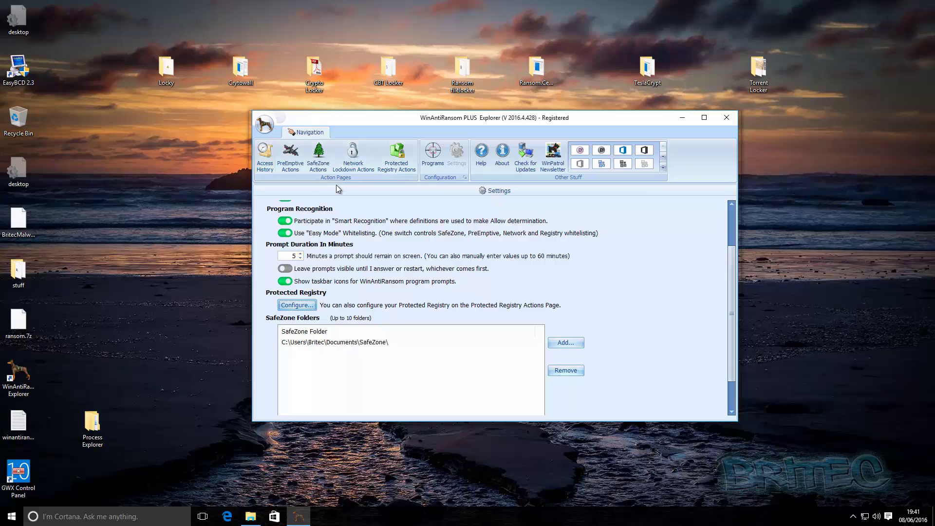
pyautogui.click(435, 160)
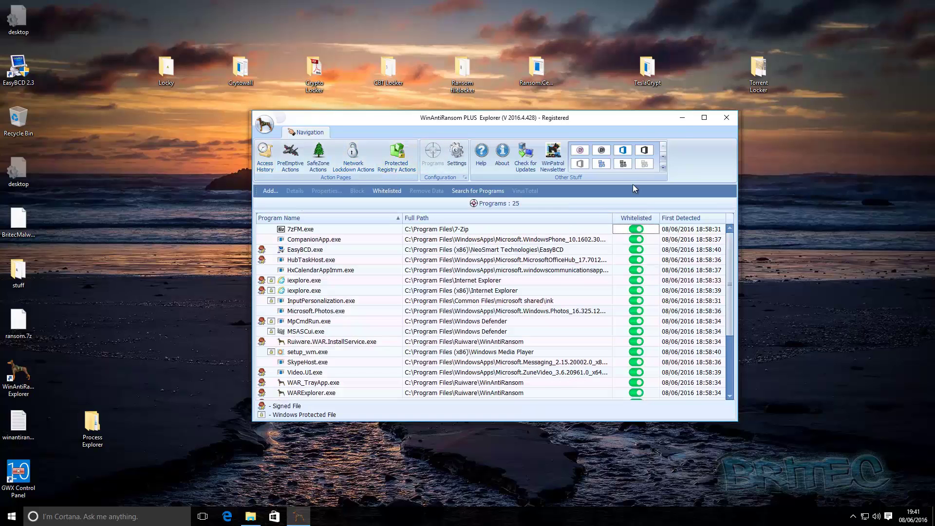
# Open the Torrent Locker folder from the desktop and place the restored WinAntiRansom window beside it.
pyautogui.click(682, 120)
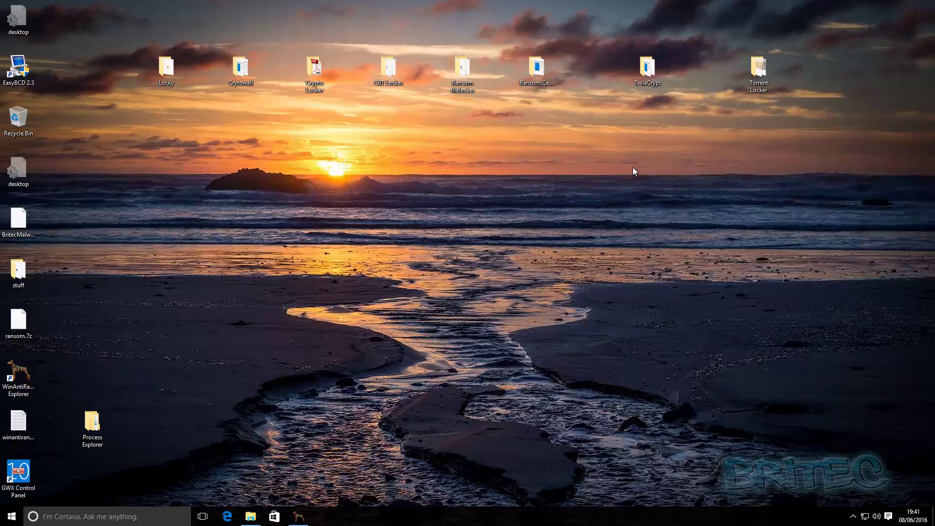
pyautogui.click(758, 68)
pyautogui.doubleClick(757, 70)
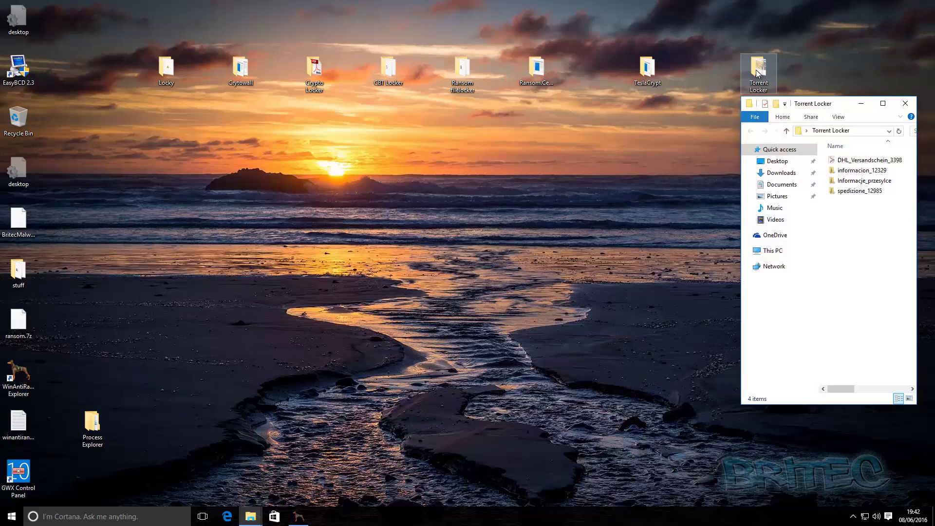
pyautogui.click(298, 516)
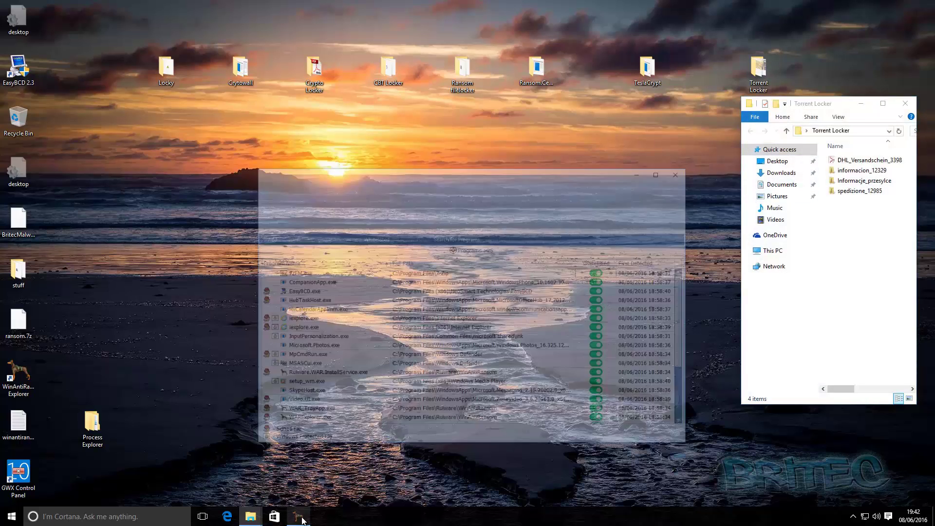
pyautogui.moveTo(554, 120); pyautogui.dragTo(550, 109)
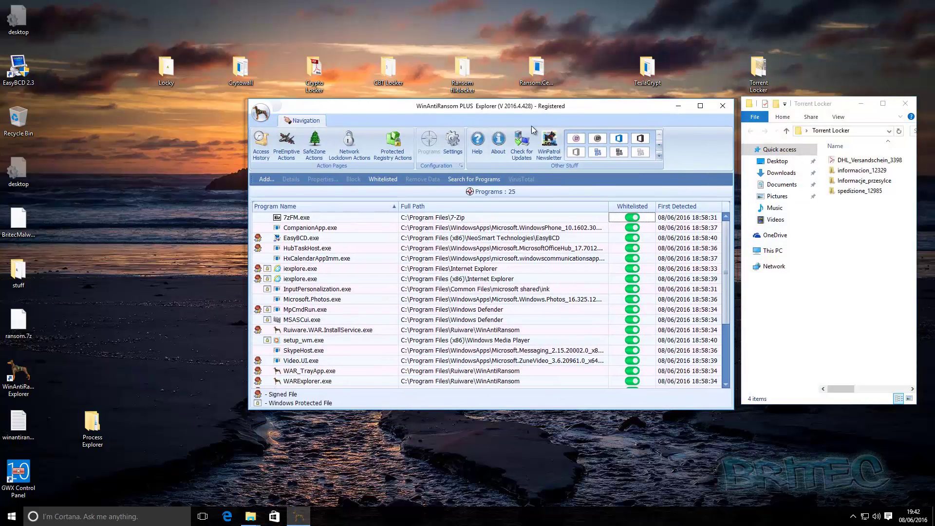
# Launch Process Explorer from the ProcessExplorerPortable folder and narrow its window to fit beside the WinAntiRansom window.
pyautogui.doubleClick(100, 439)
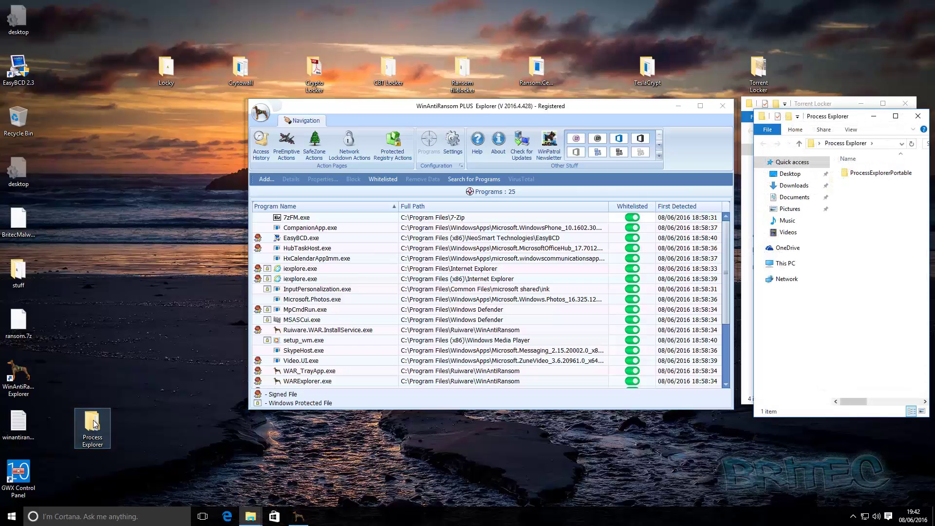
pyautogui.doubleClick(871, 174)
pyautogui.click(872, 214)
pyautogui.click(918, 116)
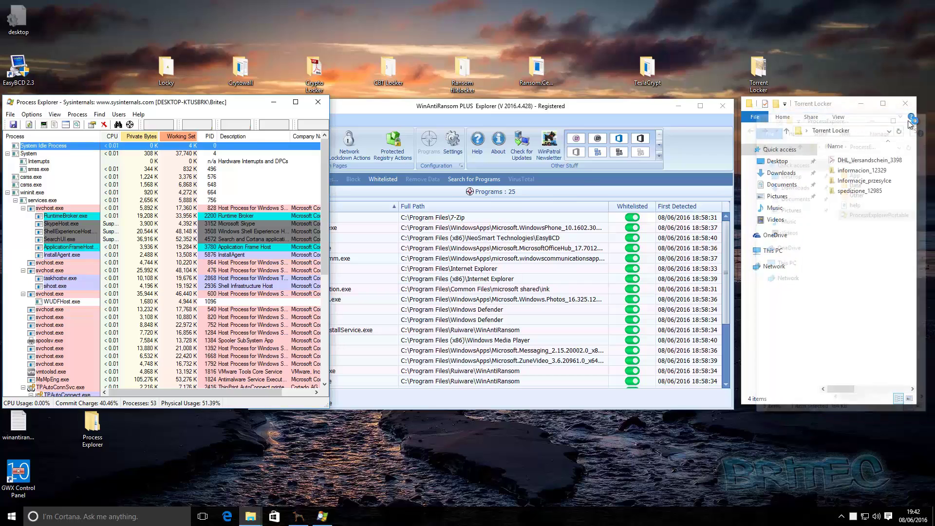
pyautogui.moveTo(331, 161); pyautogui.dragTo(241, 175)
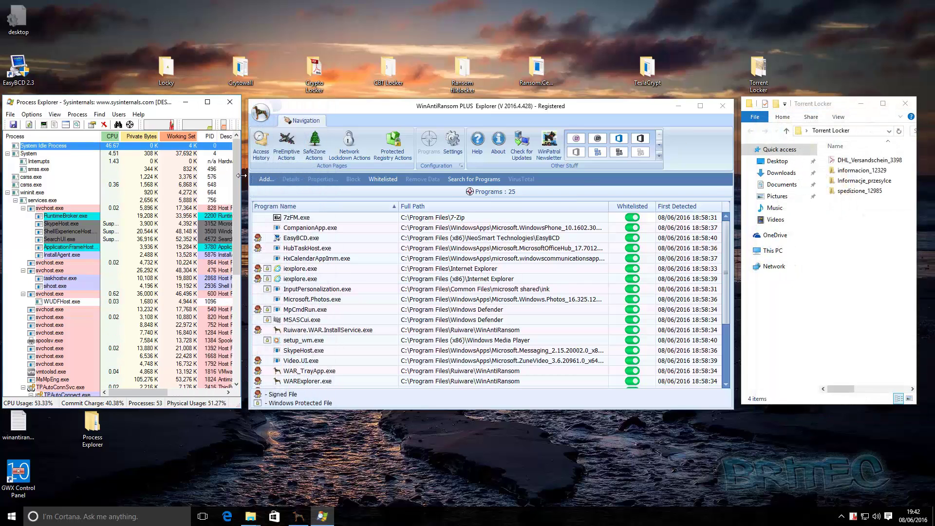
pyautogui.moveTo(117, 106); pyautogui.dragTo(120, 111)
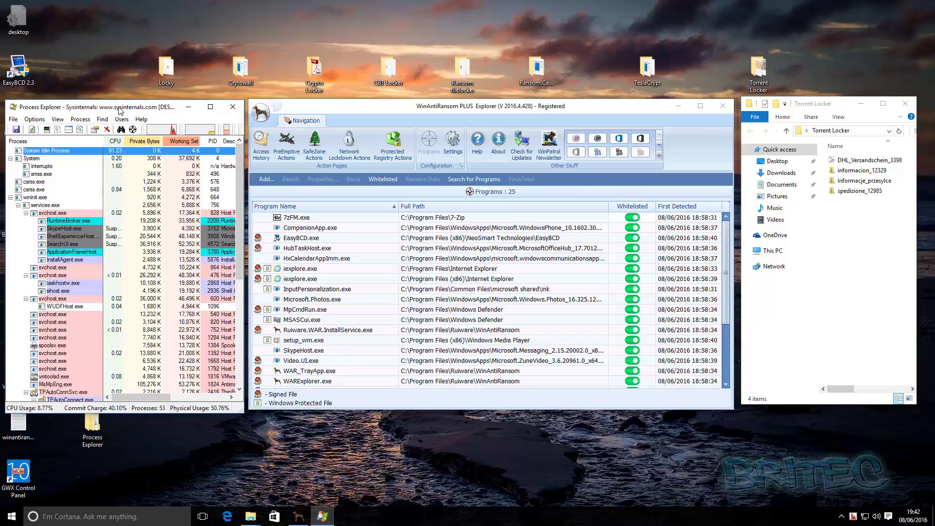
# Run the DHL_Versandschein_3398 sample from the Torrent Locker folder and acknowledge the PreEmptive Strike Block alert without allowing the program.
pyautogui.scroll(-8, 225, 312)
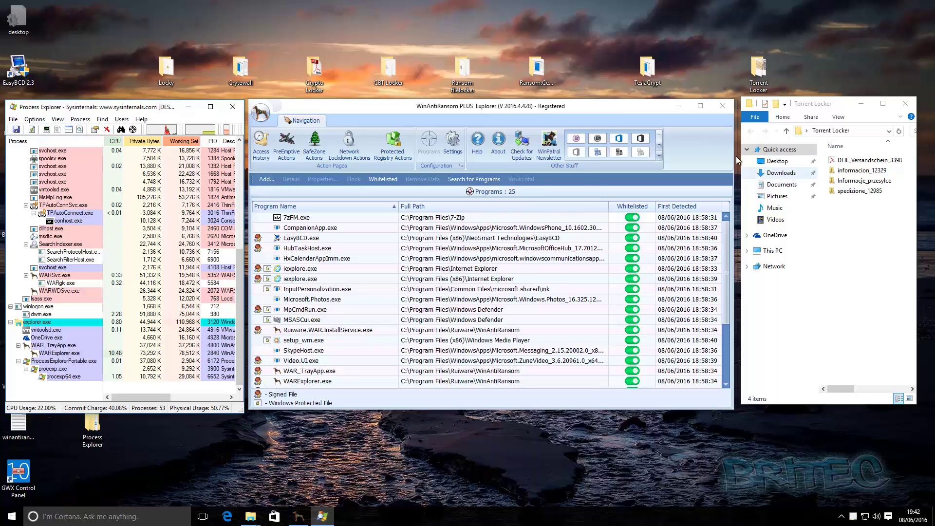
pyautogui.doubleClick(859, 162)
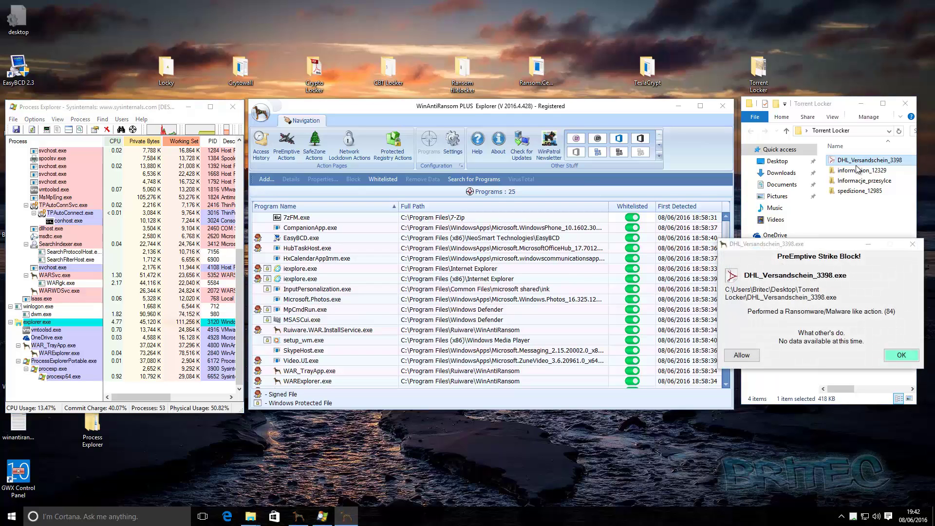
pyautogui.moveTo(495, 246); pyautogui.dragTo(451, 294)
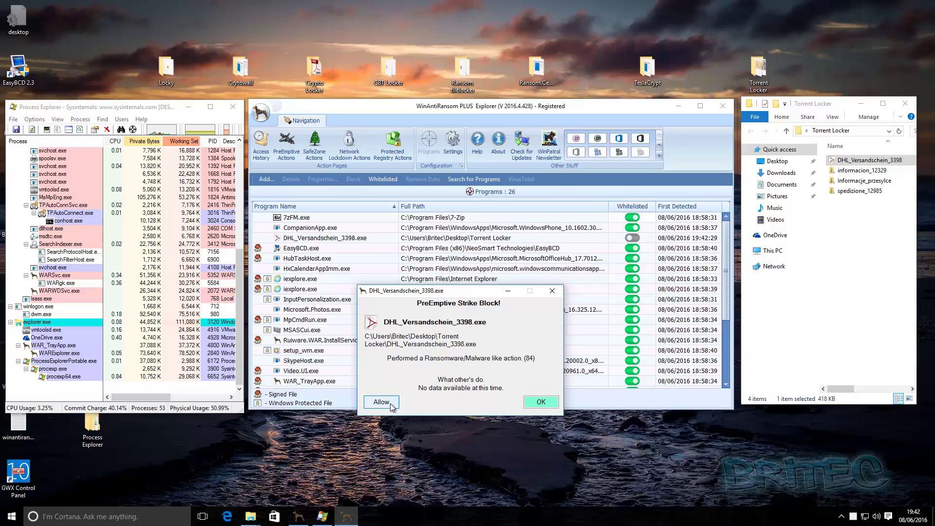
pyautogui.click(544, 406)
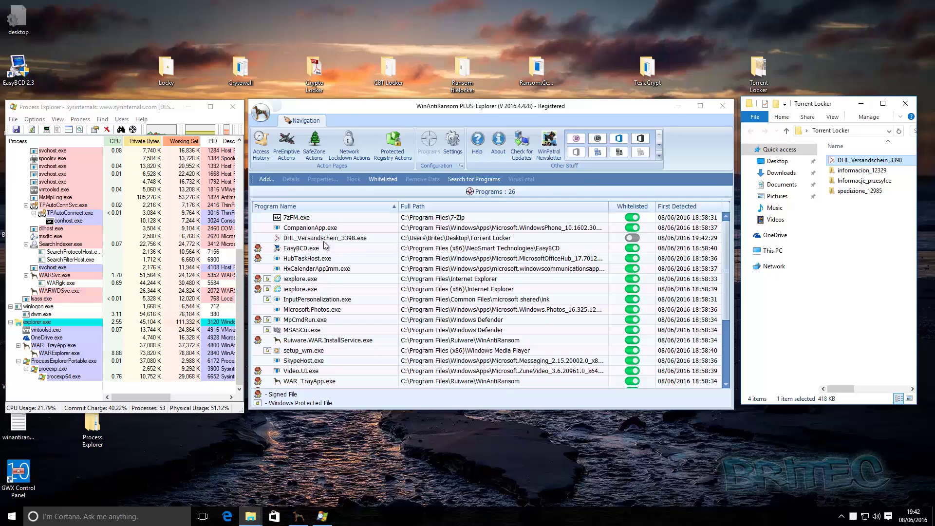
# Block DHL_Versandschein_3398.exe in the WinAntiRansom programs list.
pyautogui.click(473, 241)
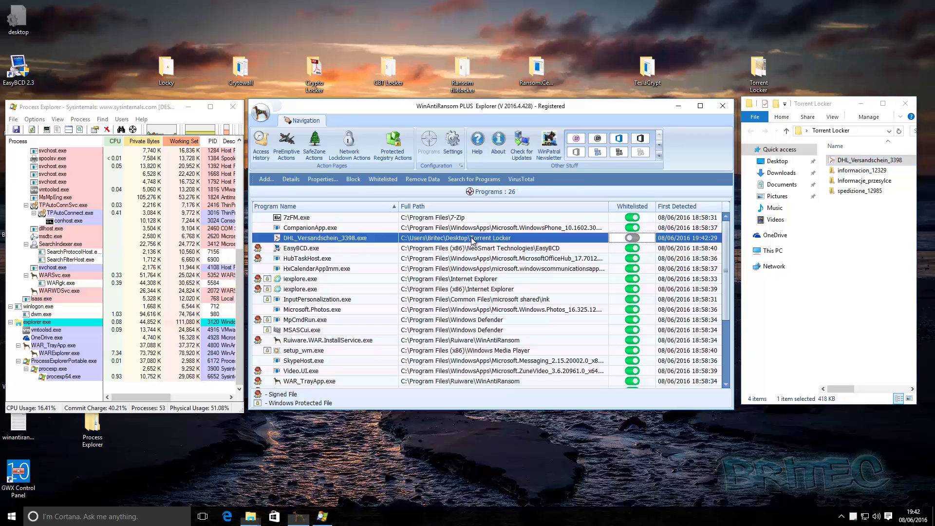
pyautogui.rightClick(412, 240)
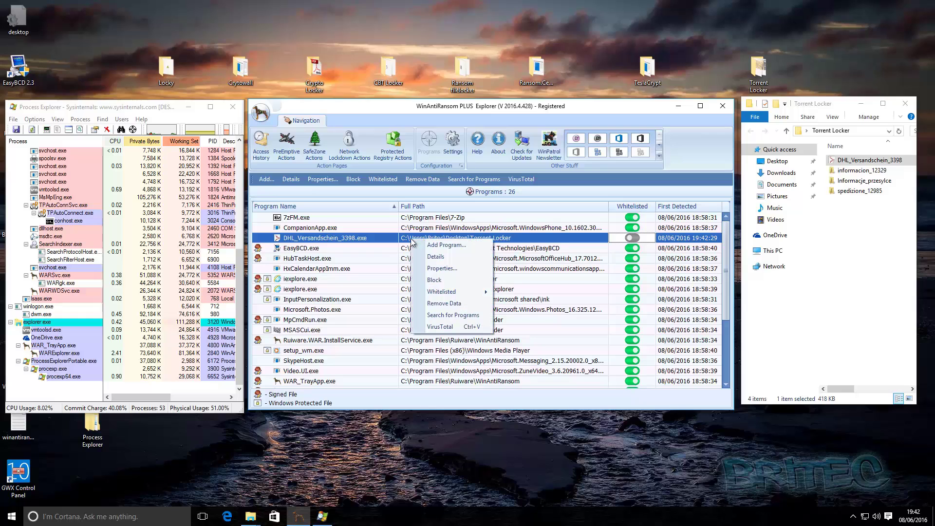
pyautogui.click(435, 280)
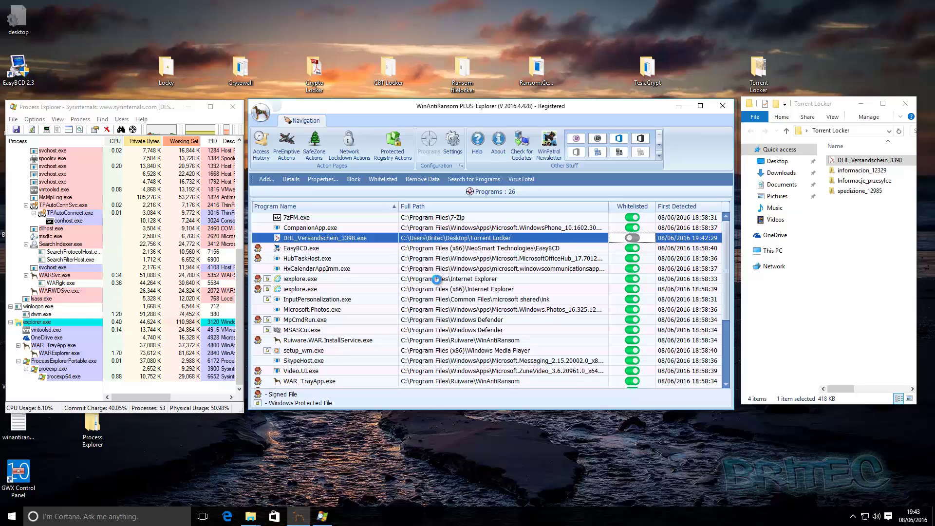
# View the program details of the blocked DHL_Versandschein_3398.exe and close them.
pyautogui.rightClick(369, 240)
pyautogui.click(391, 256)
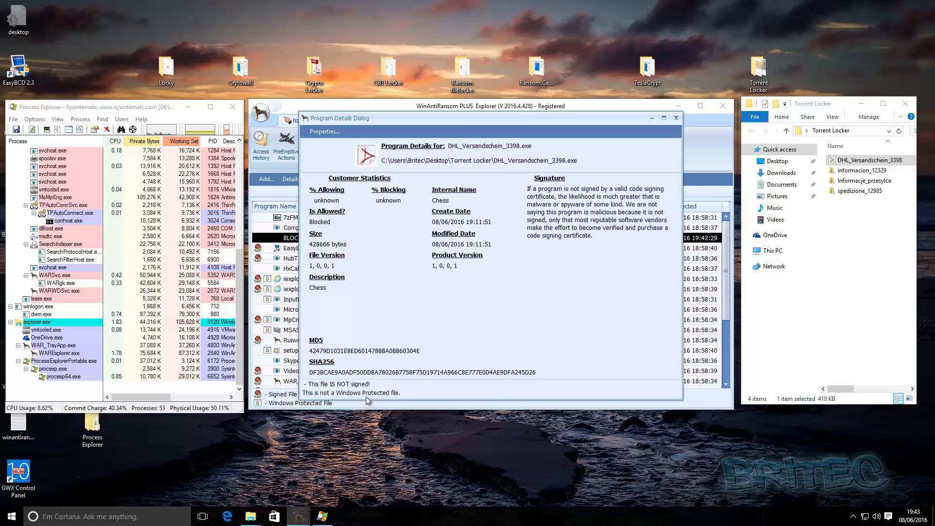
pyautogui.click(675, 118)
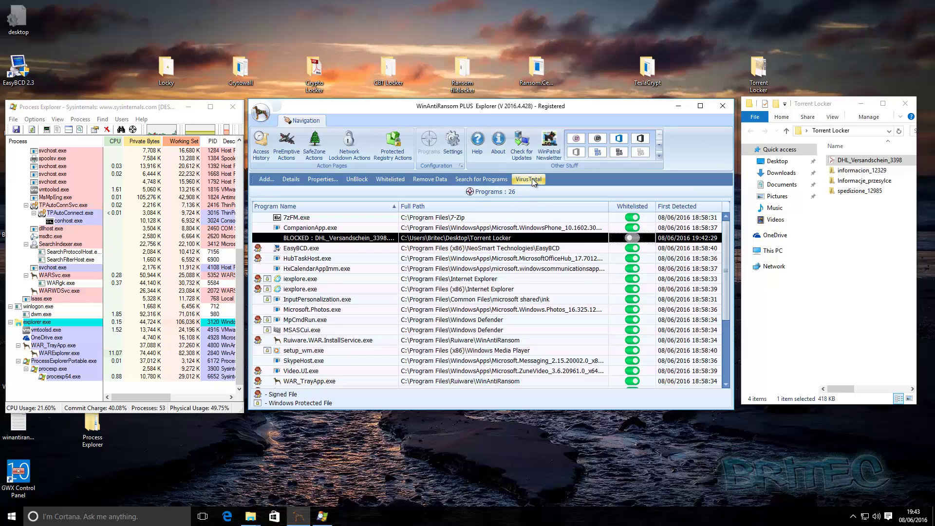
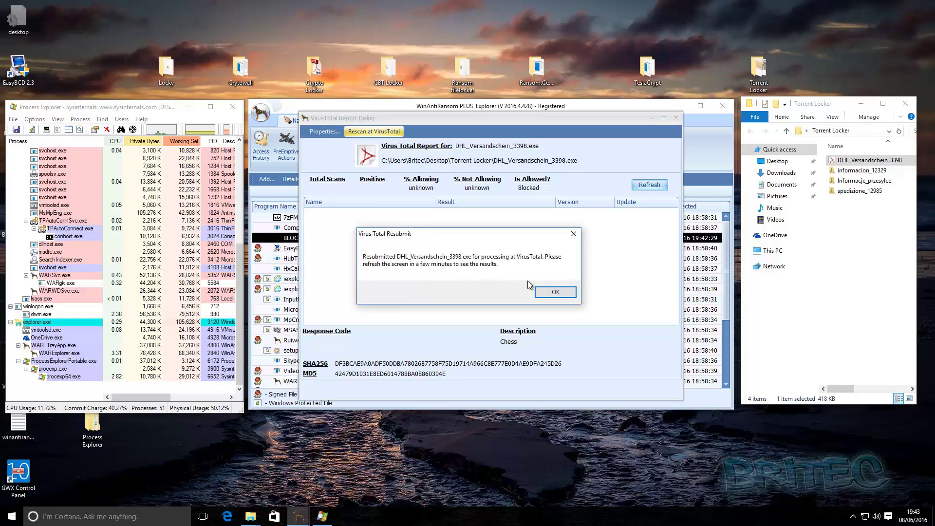
# Check the VirusTotal report and file properties of DHL_Versandschein_3398.exe, refresh the report, and close it.
pyautogui.click(556, 294)
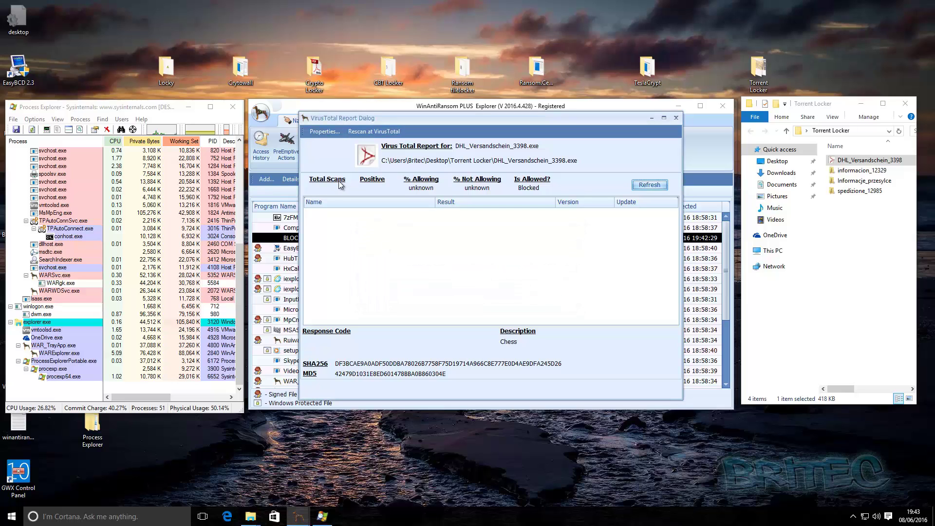
pyautogui.click(324, 132)
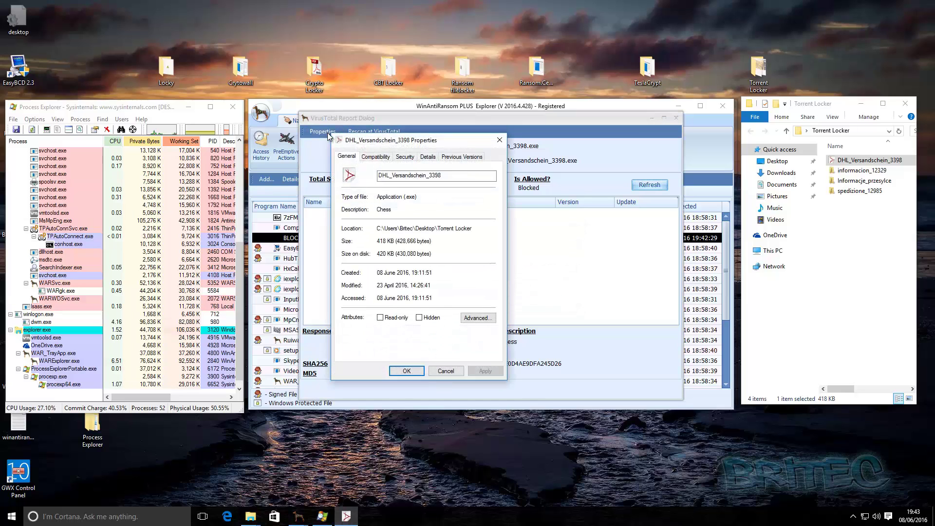
pyautogui.click(500, 140)
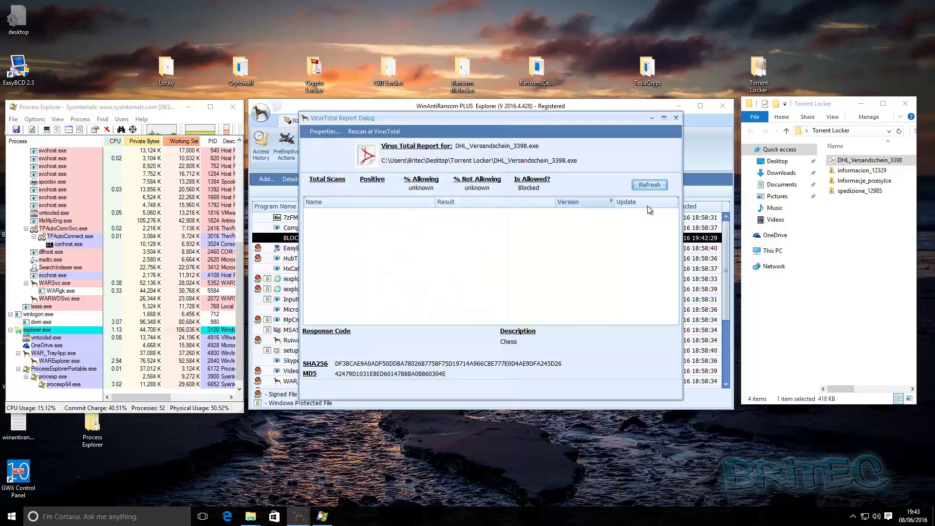
pyautogui.click(655, 185)
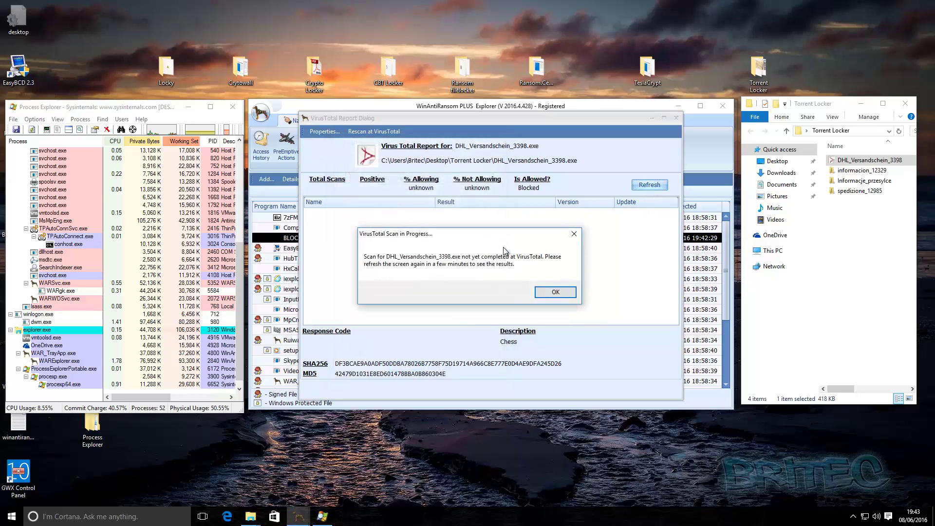
pyautogui.click(558, 292)
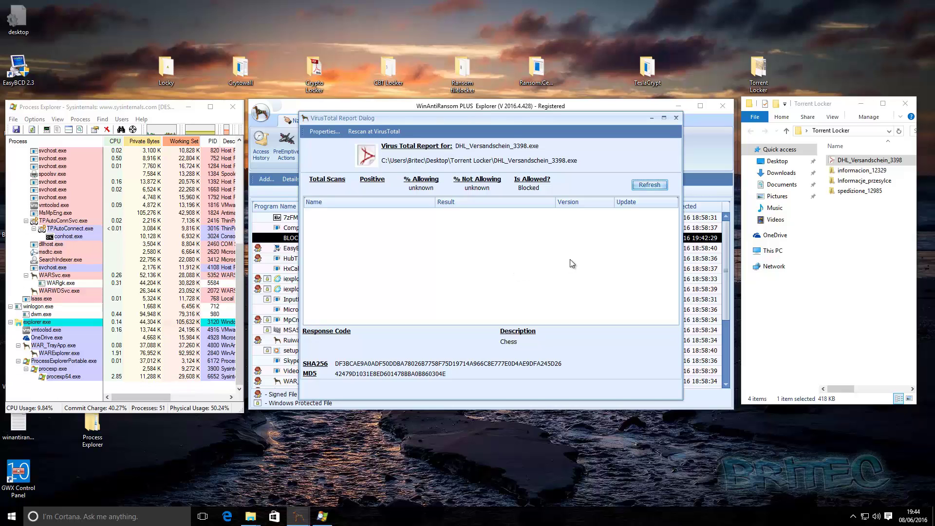
pyautogui.click(676, 118)
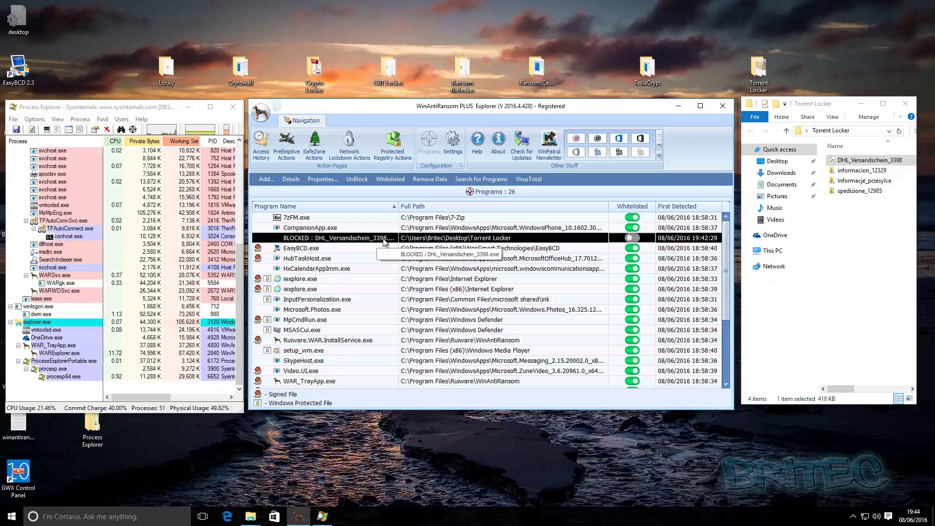
# Review the Access History and PreEmptive Actions pages and return to the Programs page.
pyautogui.click(261, 144)
pyautogui.click(297, 154)
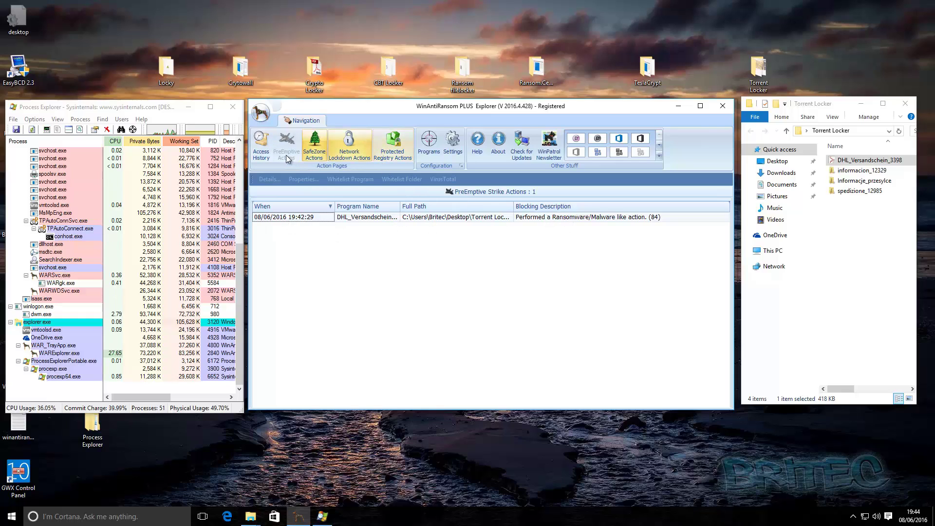
pyautogui.click(424, 154)
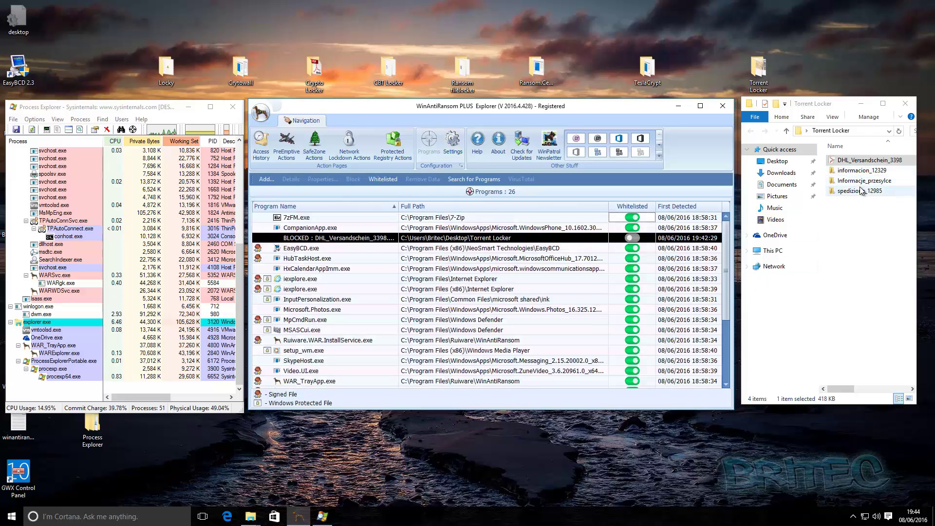
# Run the informacion_12329 sample from the Torrent Locker folder and acknowledge its PreEmptive Strike Block alert.
pyautogui.doubleClick(855, 171)
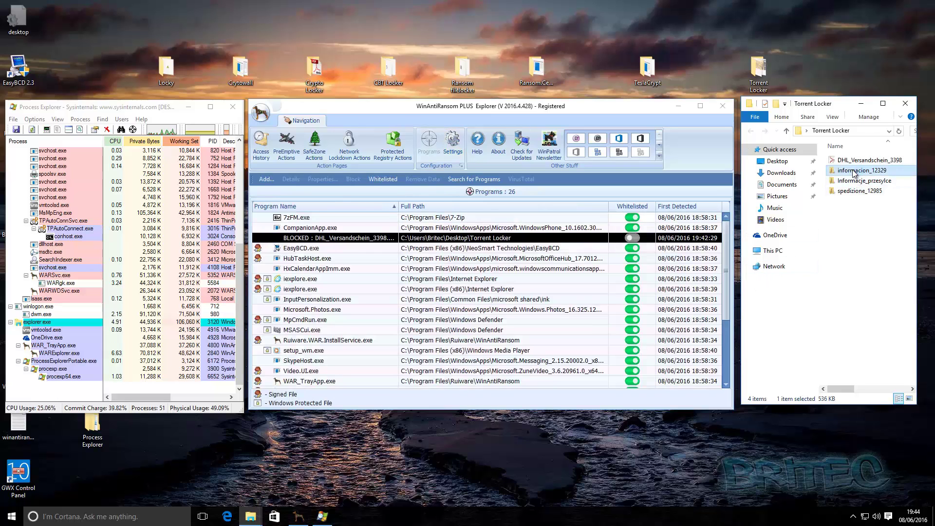
pyautogui.moveTo(831, 244); pyautogui.dragTo(472, 264)
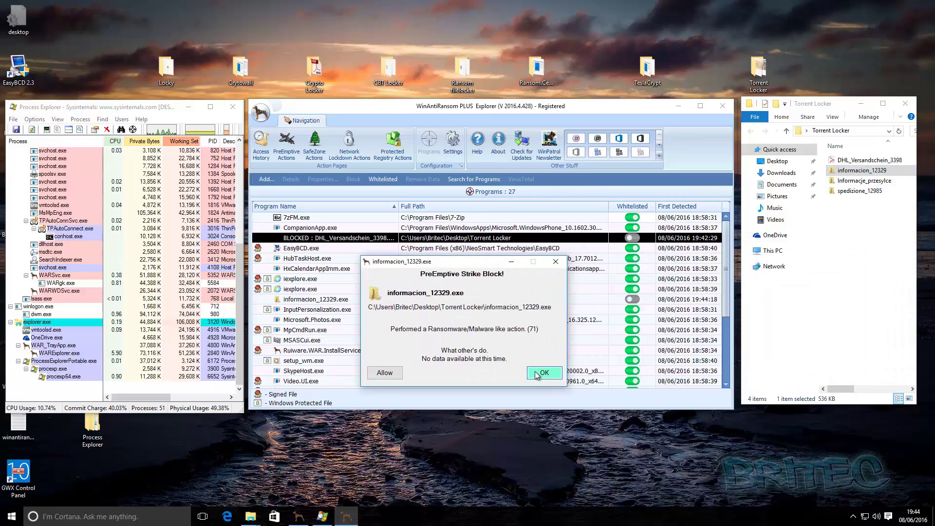
pyautogui.click(541, 373)
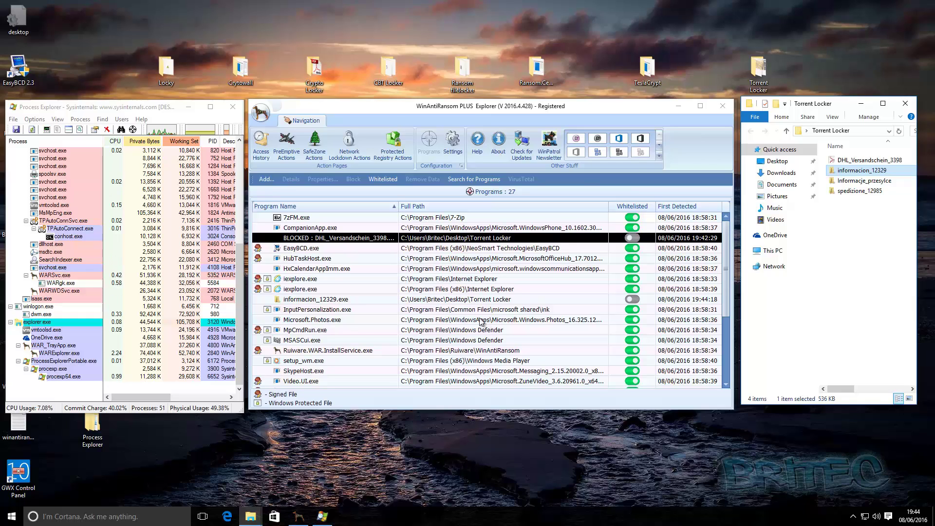
# Block informacion_12329.exe in the WinAntiRansom programs list.
pyautogui.click(621, 297)
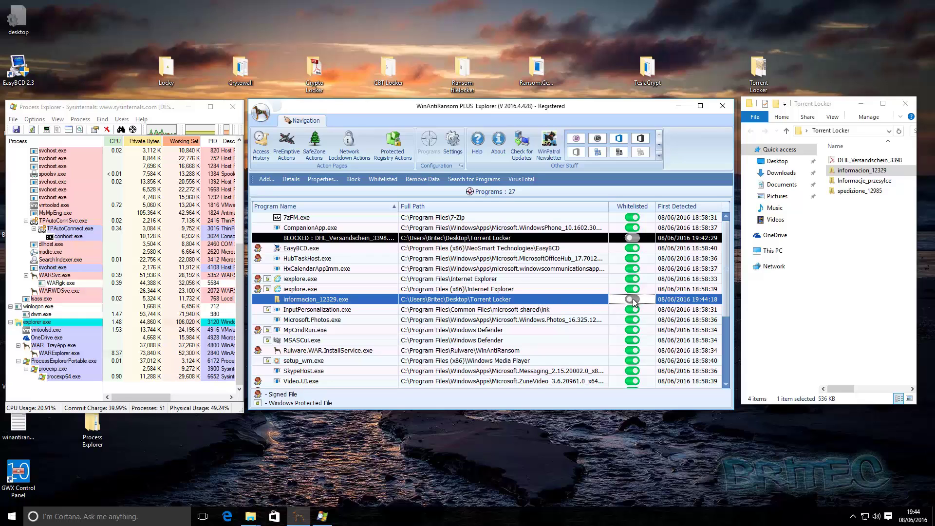
pyautogui.rightClick(425, 302)
pyautogui.click(448, 341)
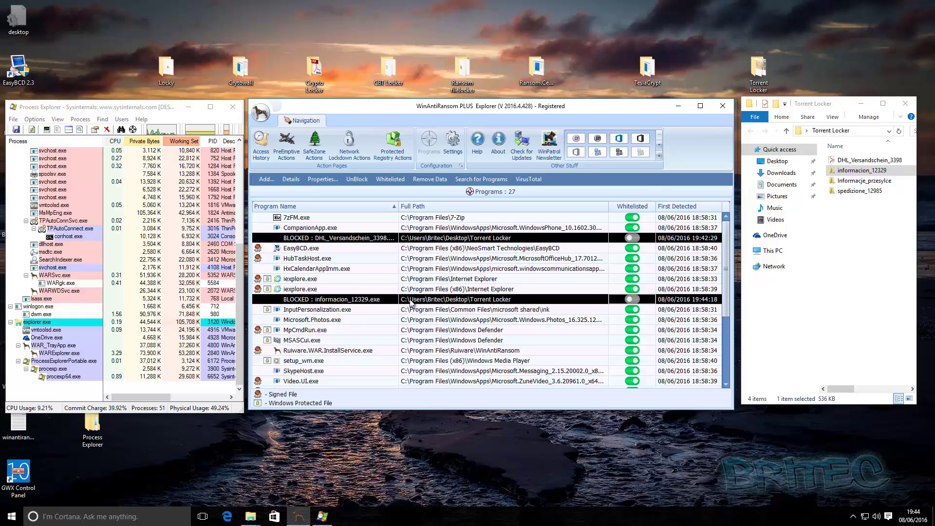
# Remove the data of the blocked informacion_12329.exe and DHL_Versandschein_3398.exe entries from the programs list.
pyautogui.rightClick(419, 240)
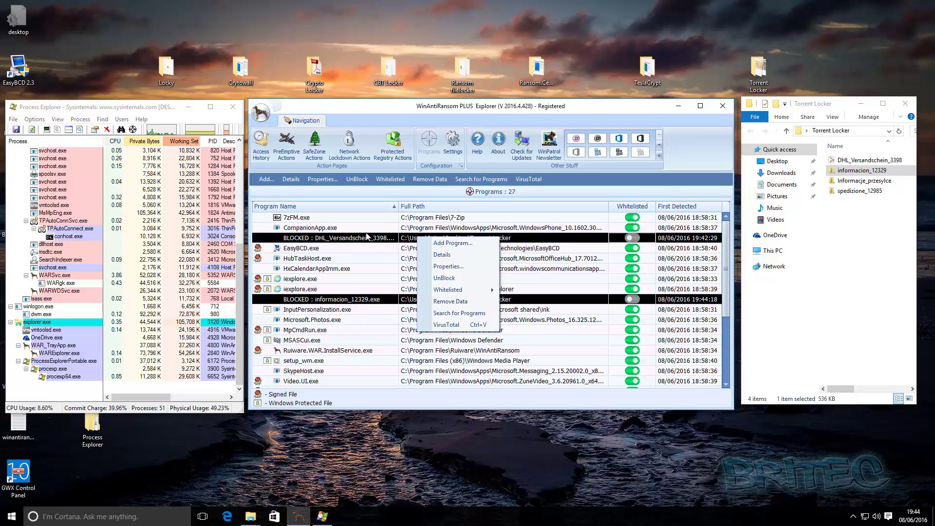
pyautogui.rightClick(348, 300)
pyautogui.click(375, 362)
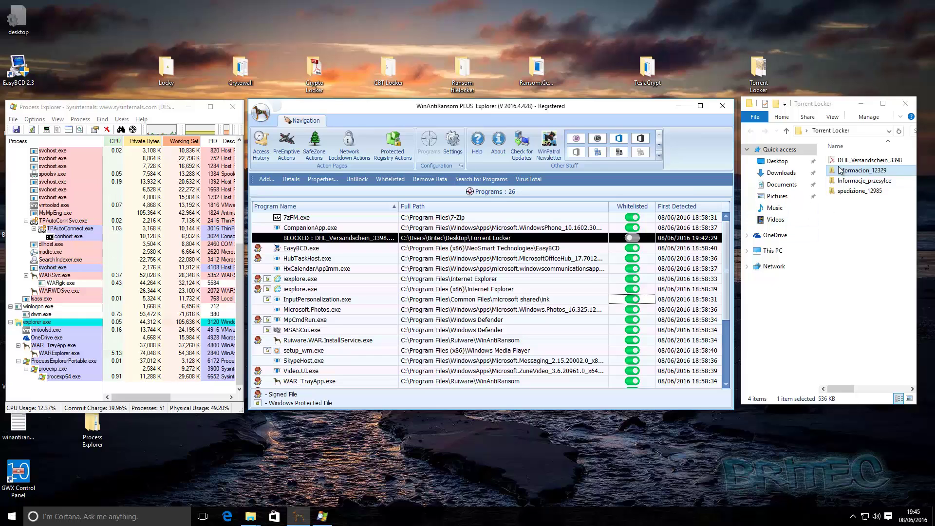
pyautogui.rightClick(347, 238)
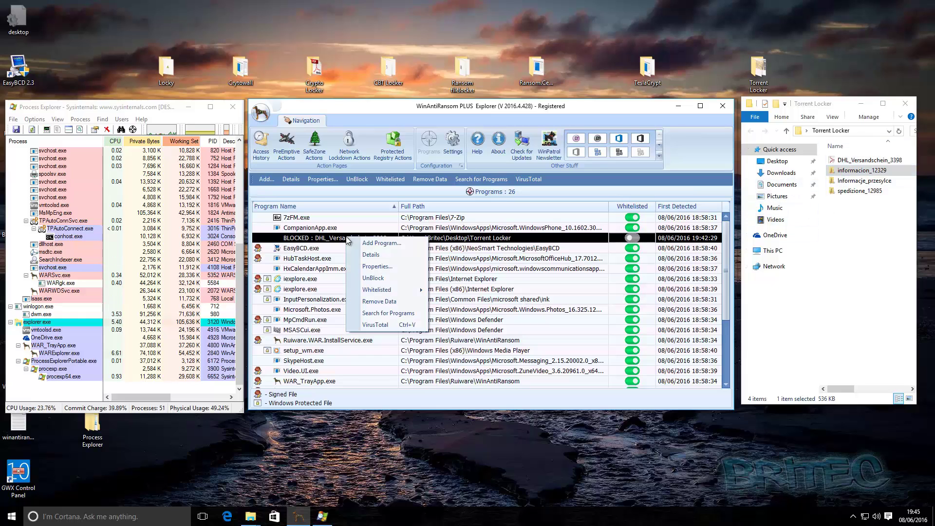
pyautogui.click(379, 302)
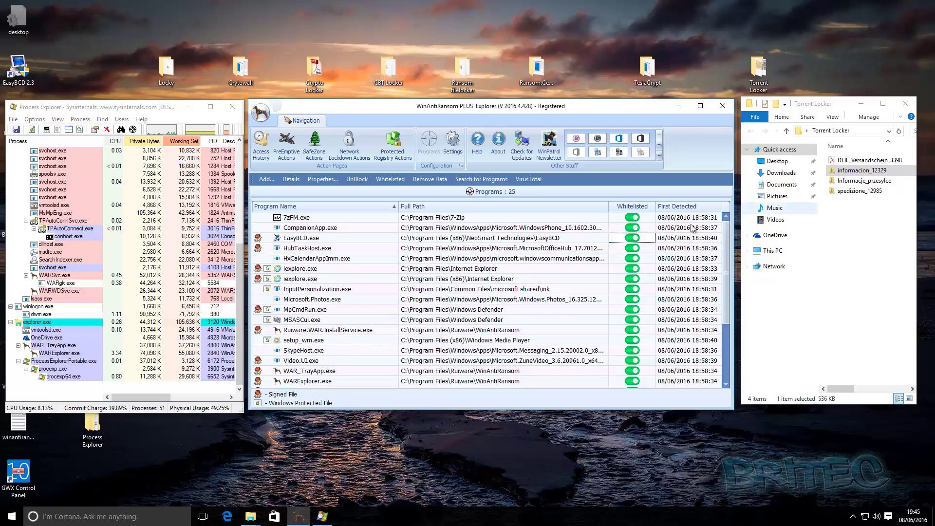
# Open the TeslaCrypt folder from the desktop, place it over the Torrent Locker window, and align the lower edges of the windows.
pyautogui.doubleClick(639, 73)
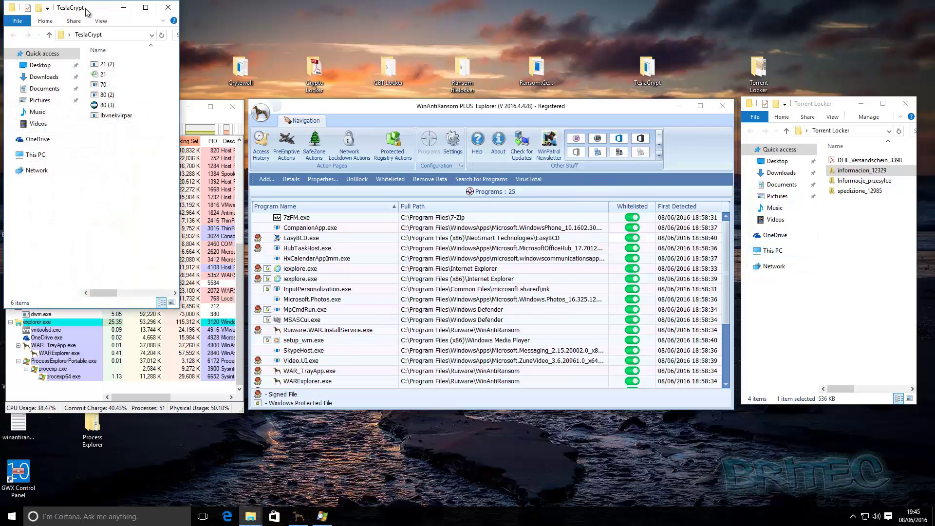
pyautogui.moveTo(88, 10); pyautogui.dragTo(824, 107)
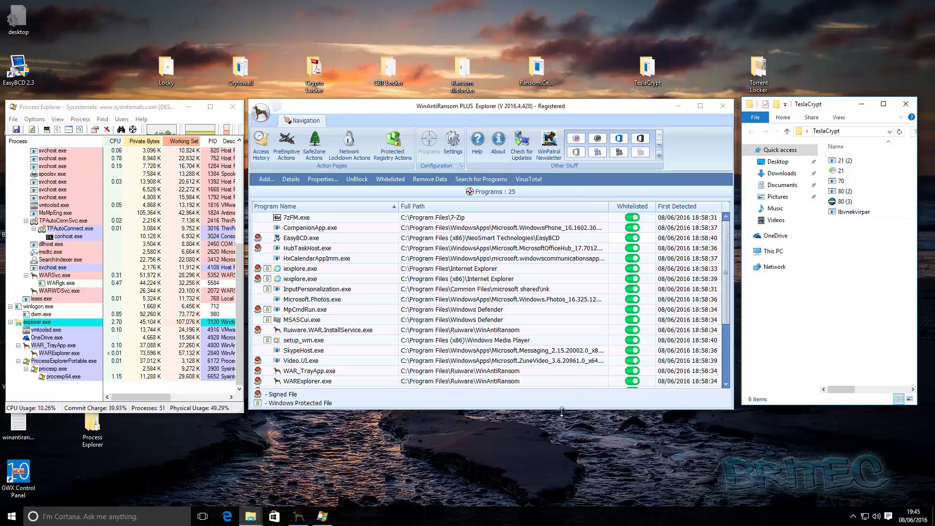
pyautogui.moveTo(559, 411); pyautogui.dragTo(559, 415)
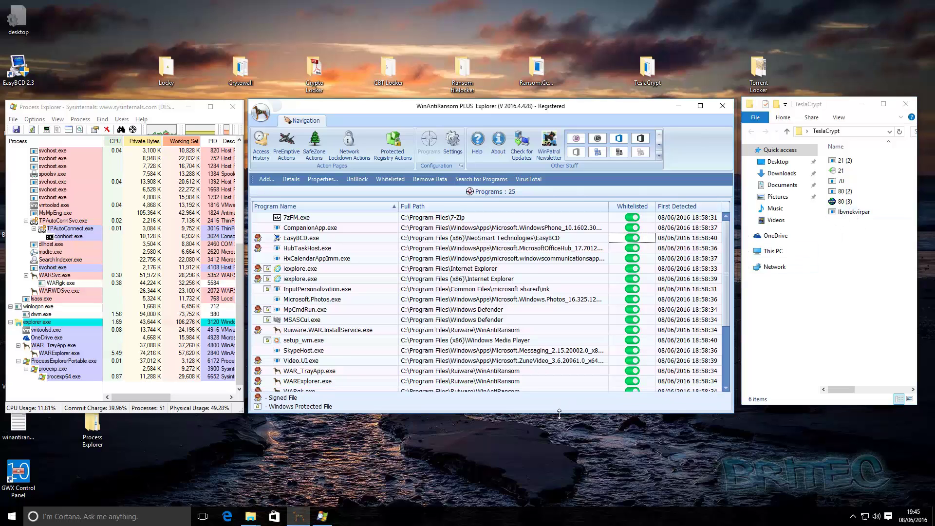
pyautogui.moveTo(779, 409); pyautogui.dragTo(779, 413)
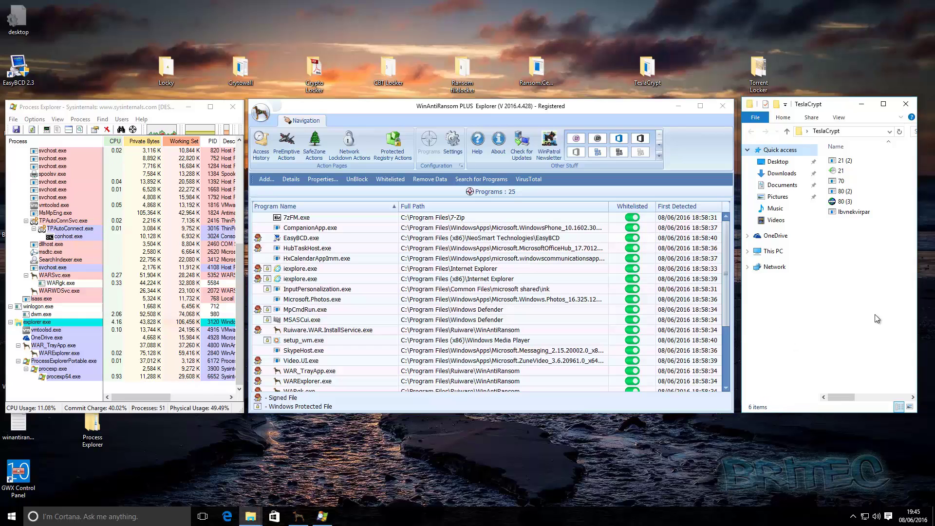
# Run the 80 (3) sample from the TeslaCrypt folder and acknowledge its PreEmptive Strike Block alert.
pyautogui.doubleClick(844, 203)
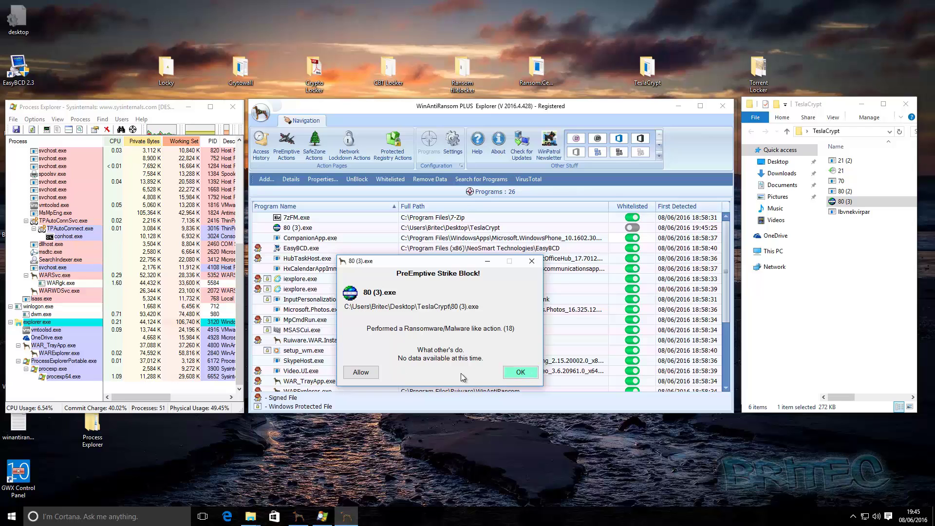
pyautogui.click(516, 376)
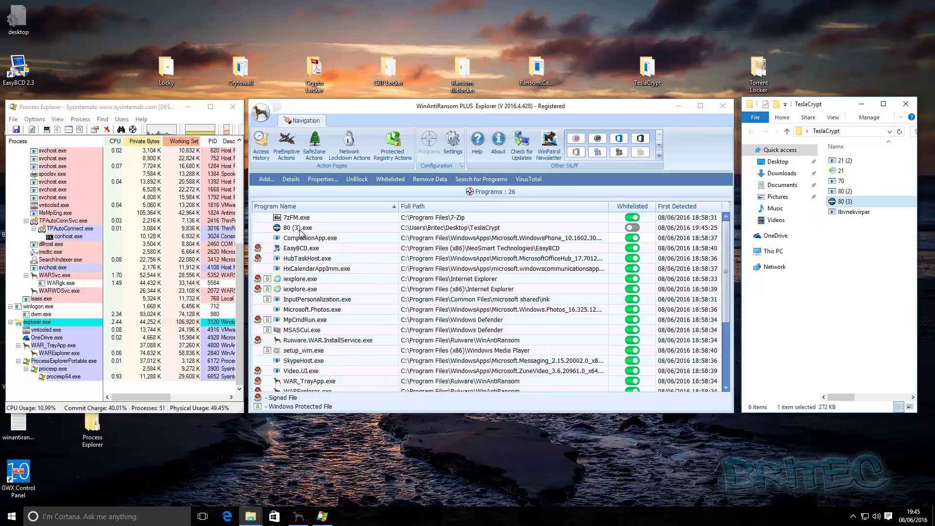
# Block 80 (3).exe in the WinAntiRansom programs list.
pyautogui.click(356, 230)
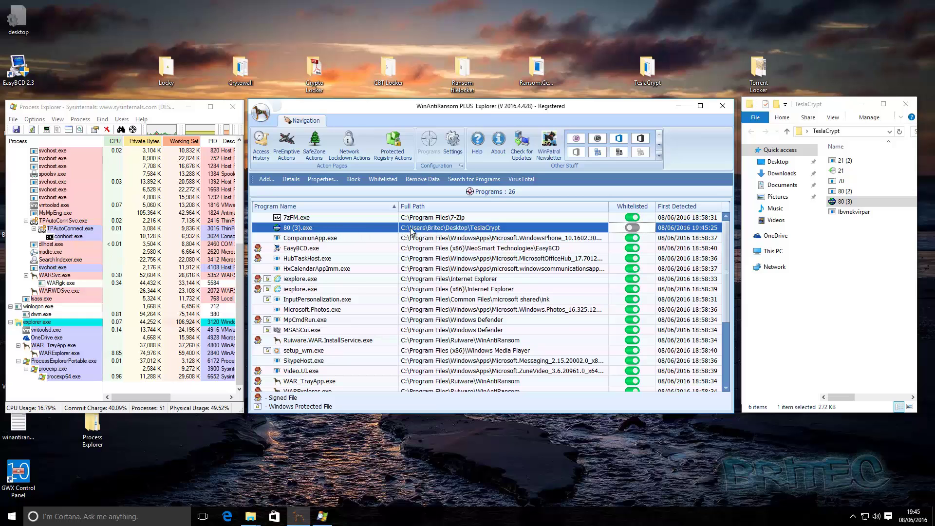
pyautogui.rightClick(453, 231)
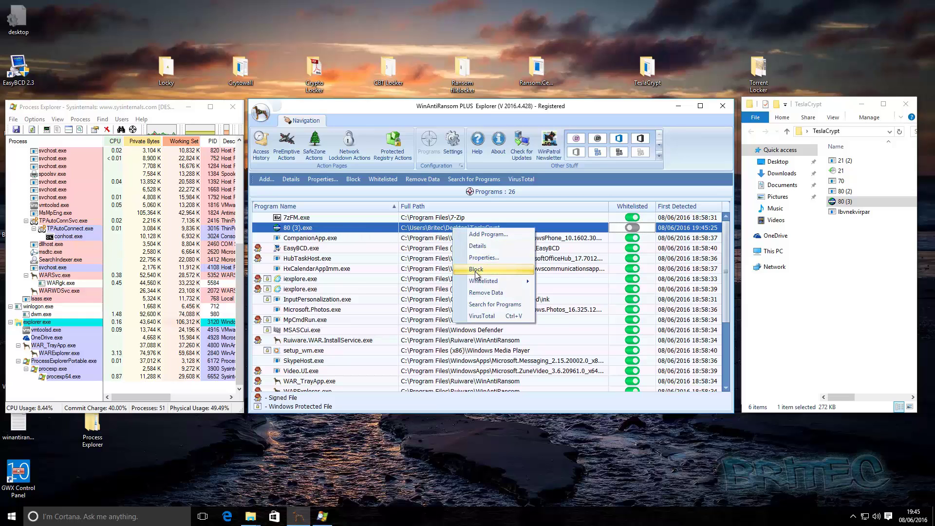
pyautogui.click(467, 268)
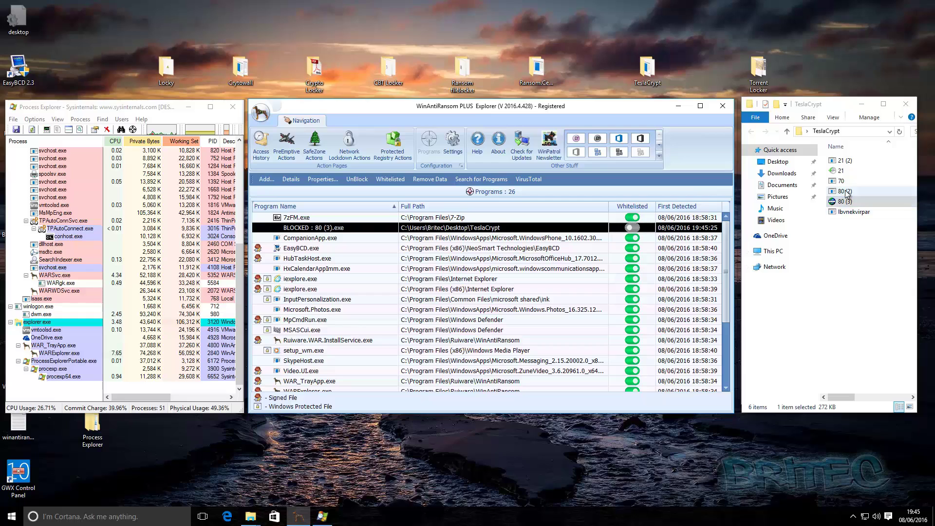
# Run the 21 sample from the TeslaCrypt folder and acknowledge its PreEmptive Strike Block alert.
pyautogui.click(842, 173)
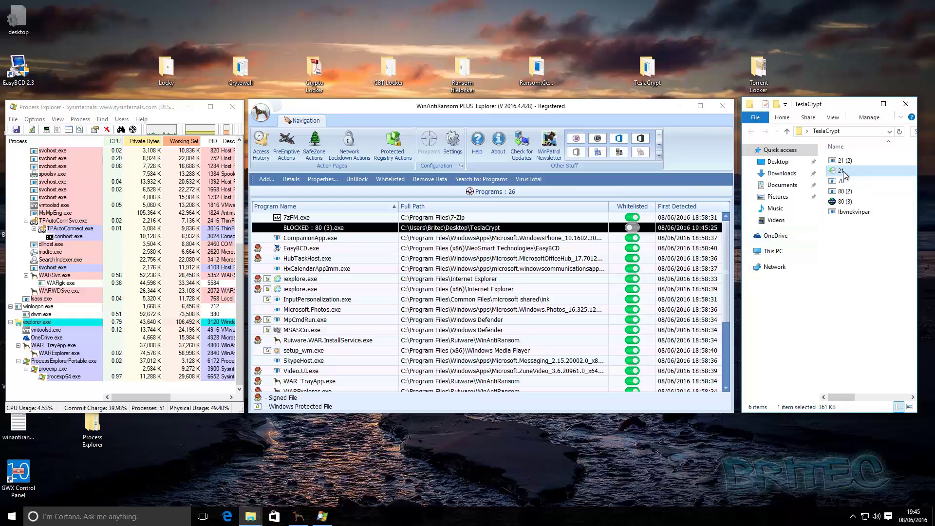
pyautogui.doubleClick(843, 171)
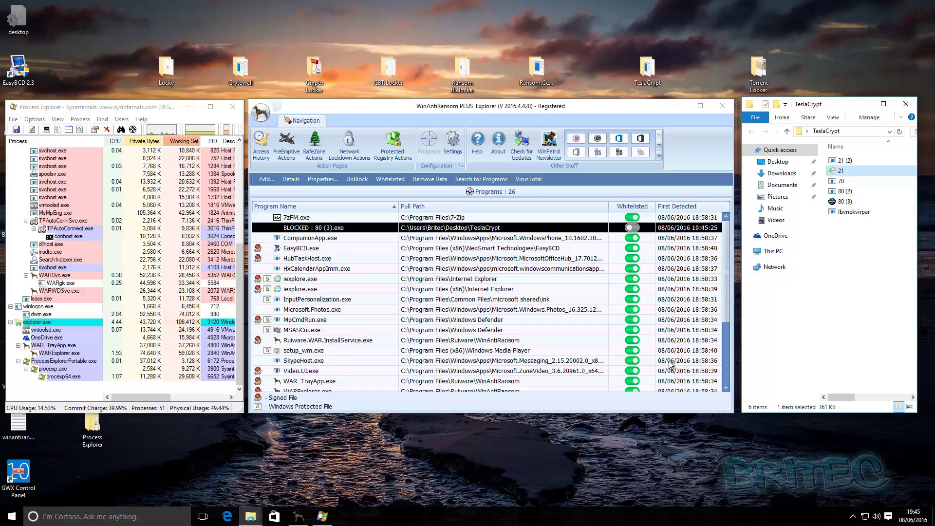
pyautogui.moveTo(853, 245); pyautogui.dragTo(482, 269)
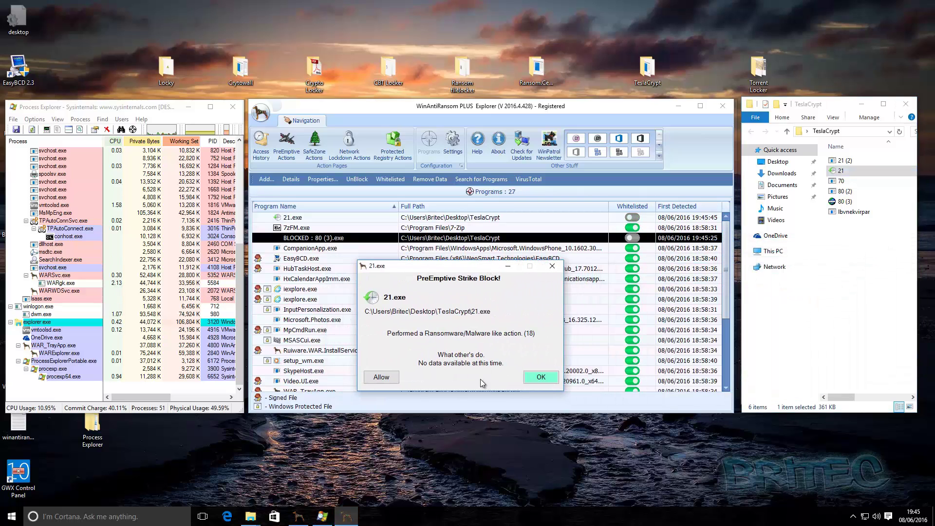
pyautogui.click(540, 379)
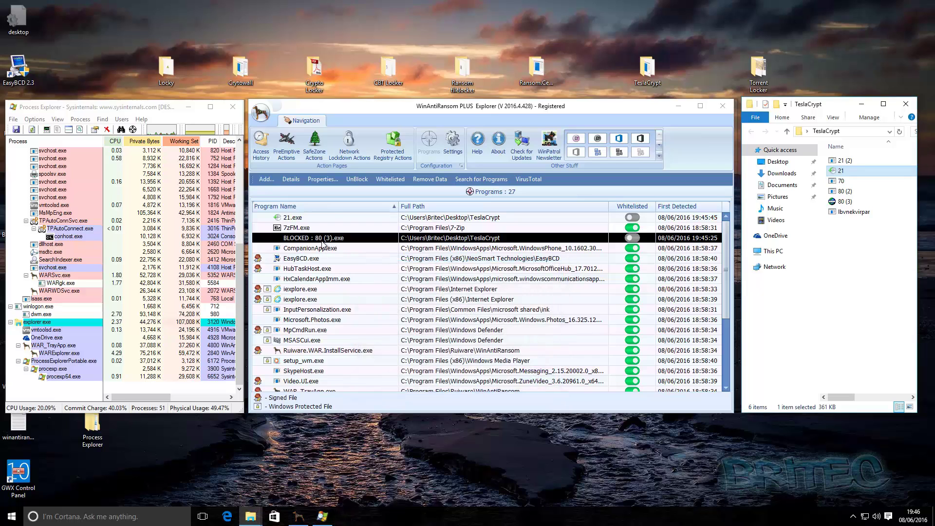
# Block 21.exe in the WinAntiRansom programs list.
pyautogui.click(306, 219)
pyautogui.rightClick(306, 218)
pyautogui.click(335, 258)
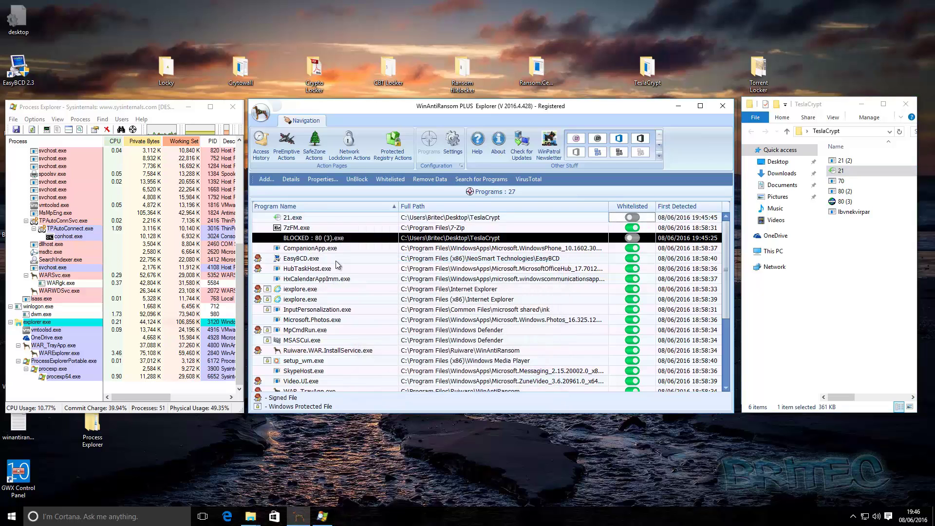
# Run the 70 sample from the TeslaCrypt folder and acknowledge its PreEmptive Strike Block alert.
pyautogui.click(841, 183)
pyautogui.doubleClick(842, 184)
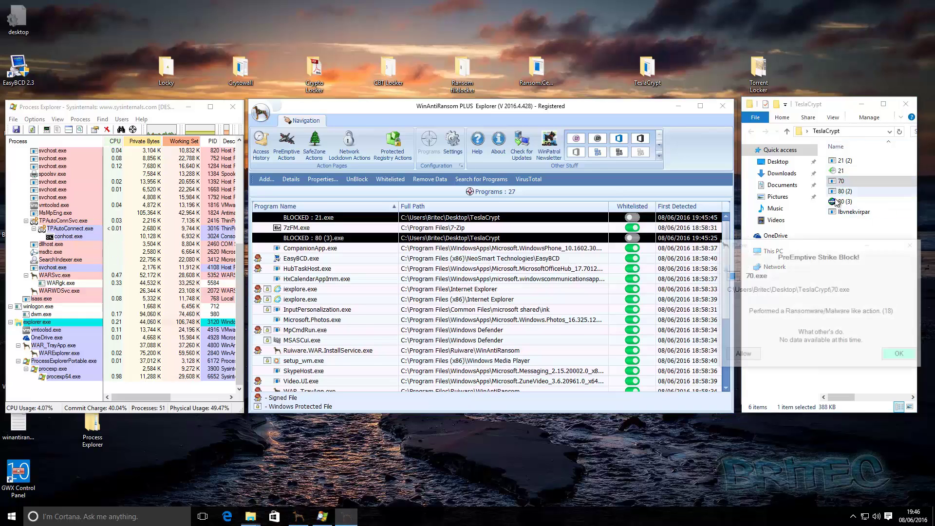
pyautogui.moveTo(779, 243); pyautogui.dragTo(442, 282)
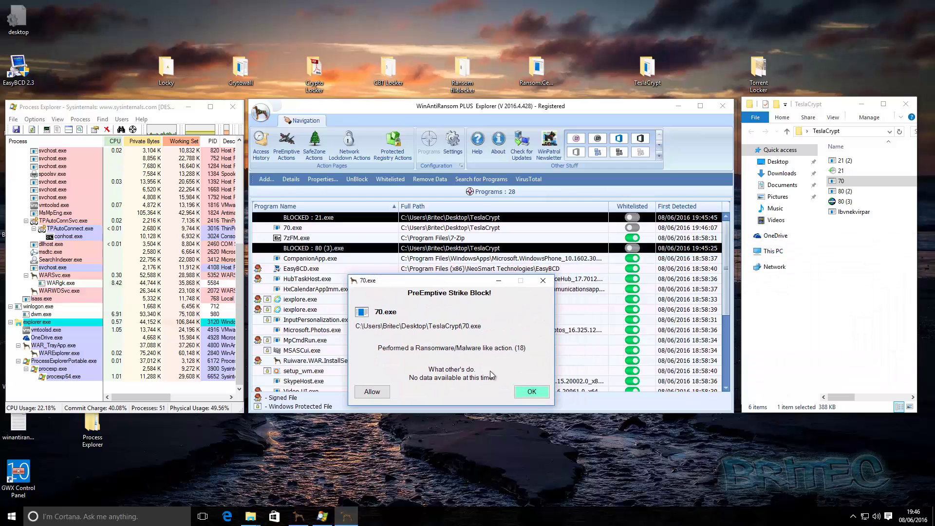
pyautogui.click(525, 392)
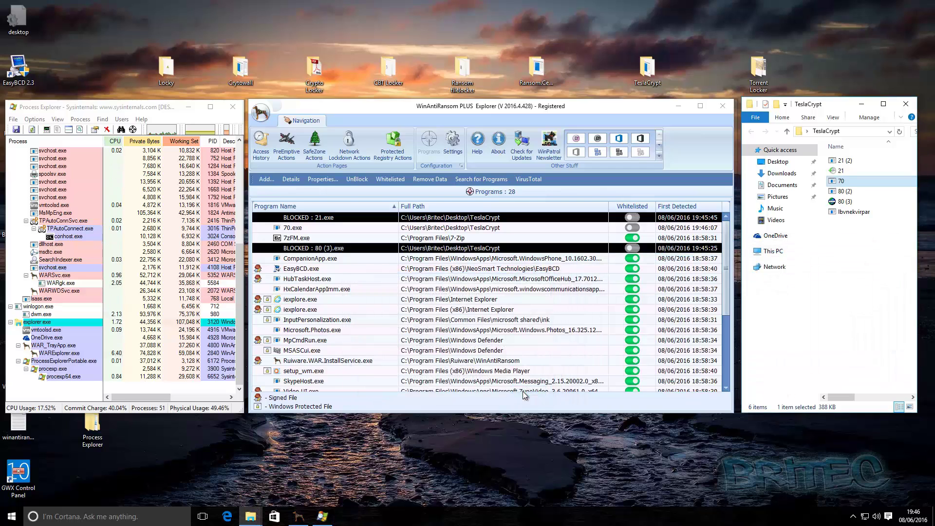
# Block 70.exe in the WinAntiRansom programs list.
pyautogui.click(347, 227)
pyautogui.rightClick(346, 227)
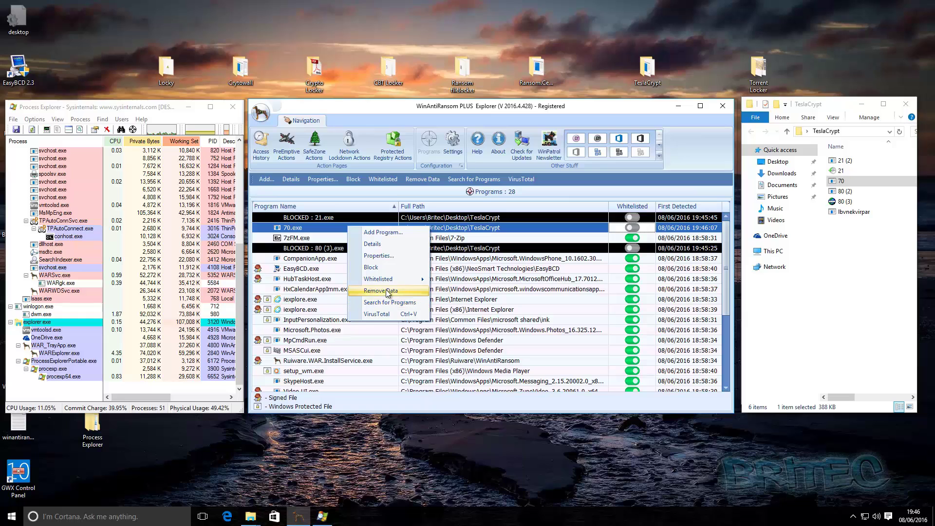
pyautogui.click(384, 267)
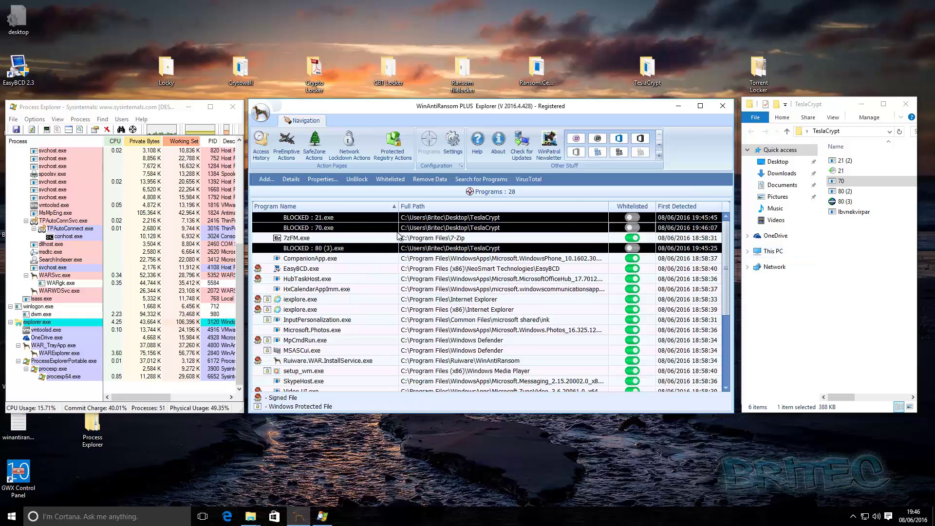
# Review the program details of the blocked 70.exe, including its description, signature and hashes, and close them.
pyautogui.rightClick(343, 231)
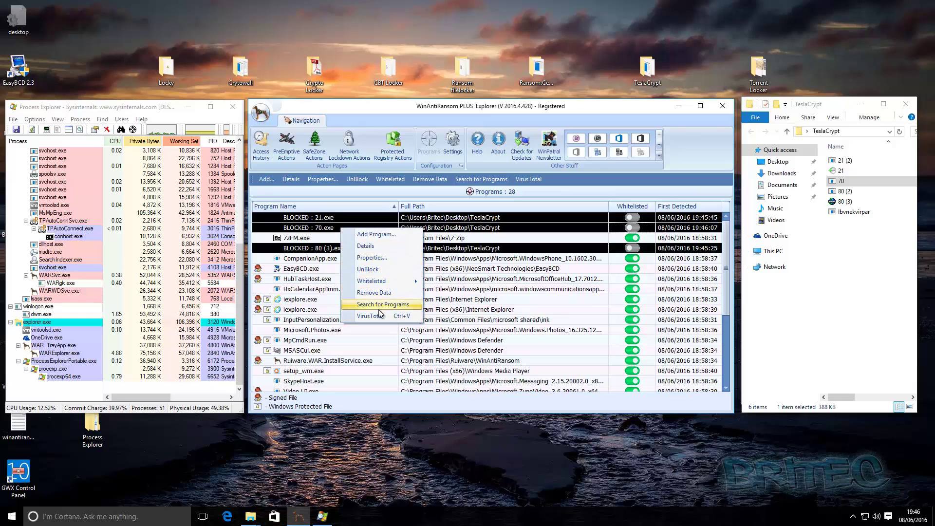
pyautogui.click(376, 247)
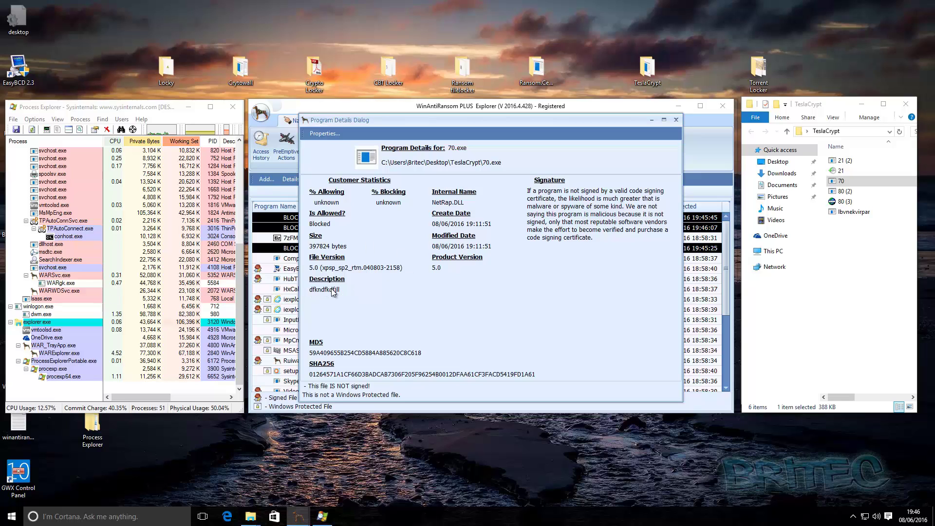
pyautogui.click(677, 119)
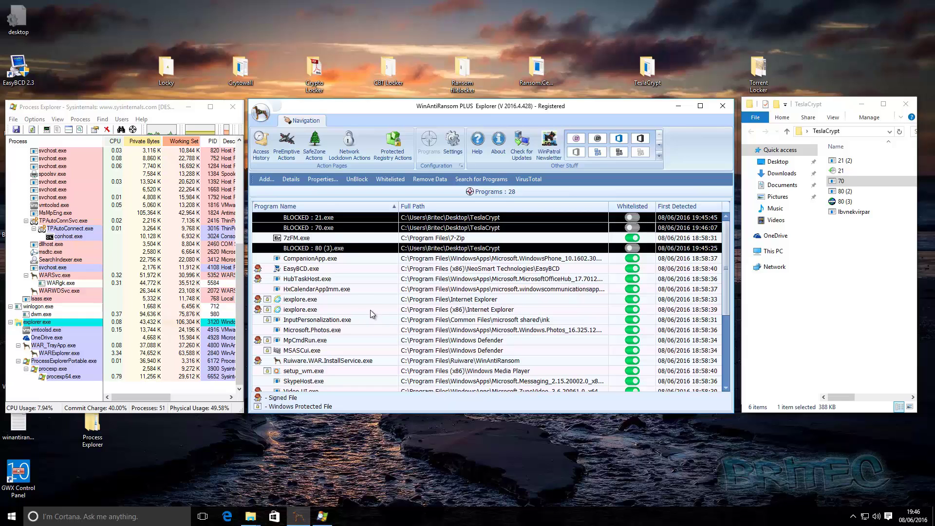
# Open the Ransom.Cerber folder from the desktop and place its window over the TeslaCrypt window.
pyautogui.click(835, 301)
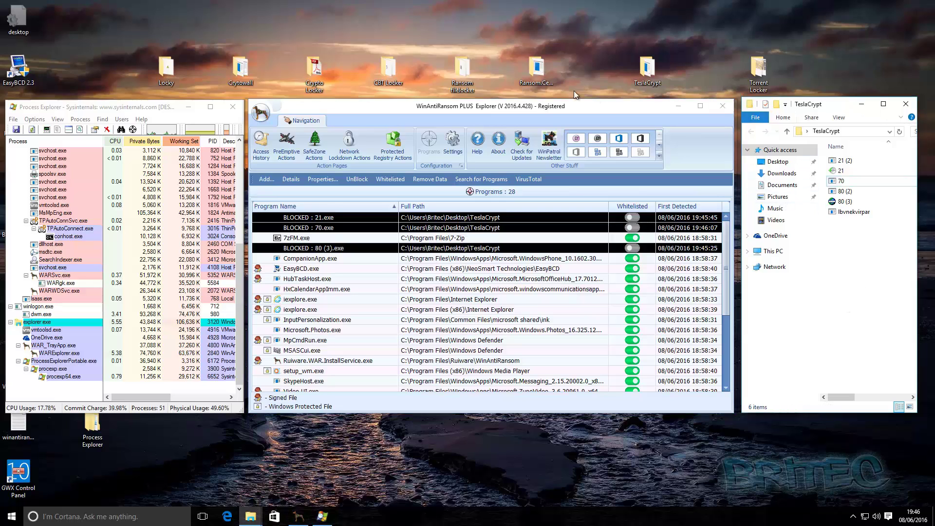
pyautogui.doubleClick(537, 71)
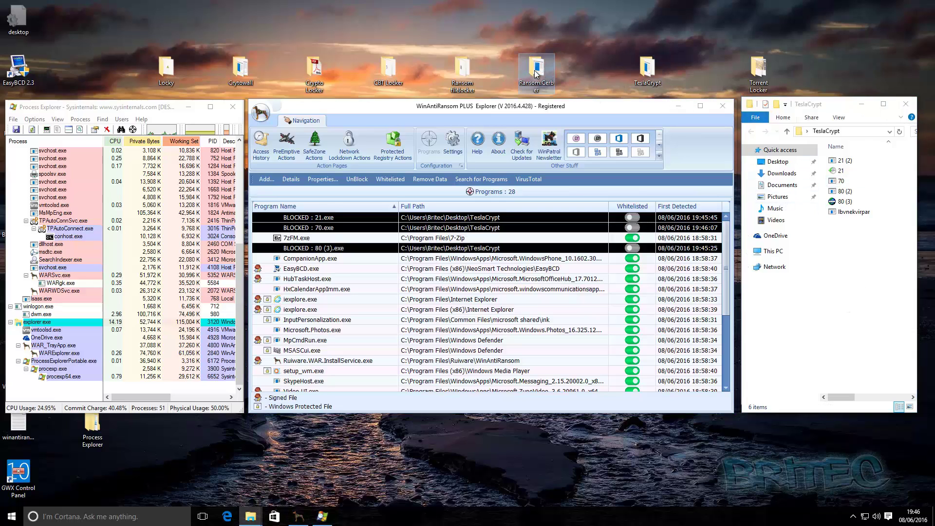
pyautogui.moveTo(836, 122); pyautogui.dragTo(825, 110)
# Run the Ransom.Cerber sample and acknowledge its PreEmptive Strike Block alert.
pyautogui.click(858, 163)
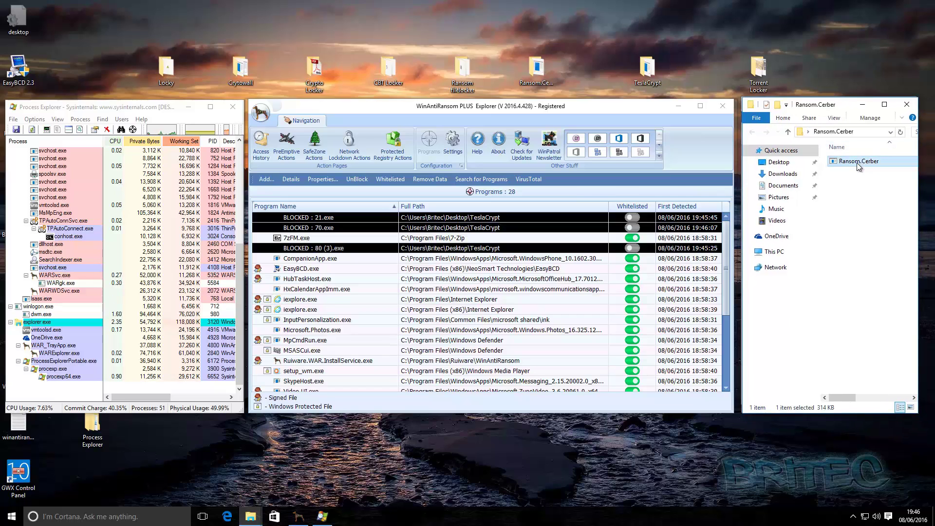
pyautogui.doubleClick(857, 163)
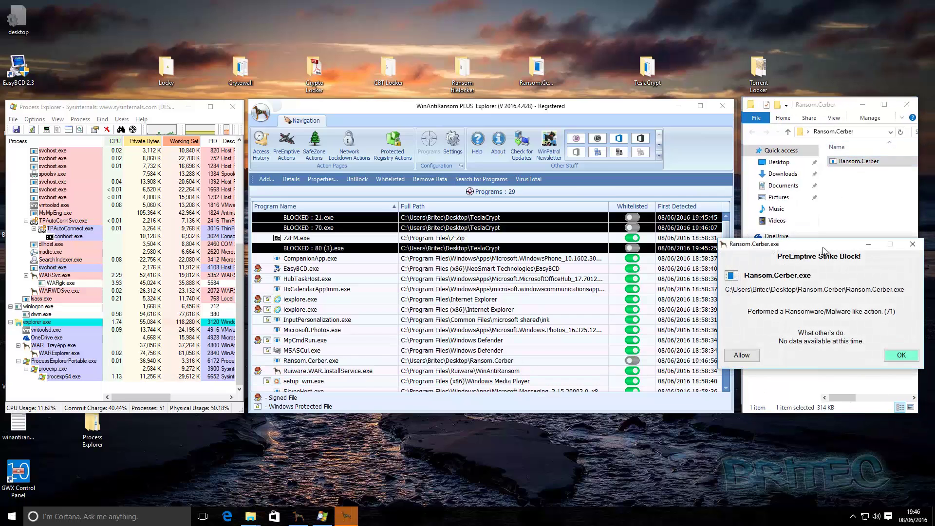
pyautogui.moveTo(823, 247); pyautogui.dragTo(462, 252)
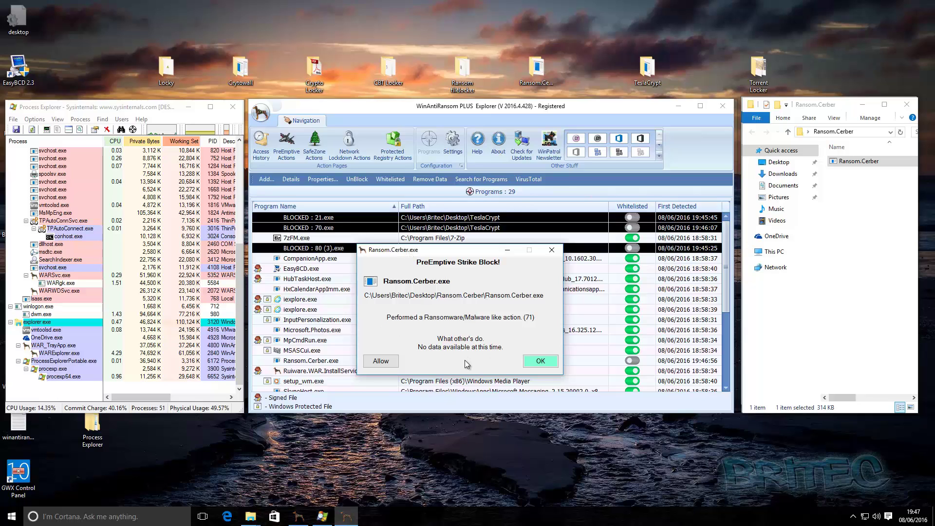
pyautogui.click(549, 363)
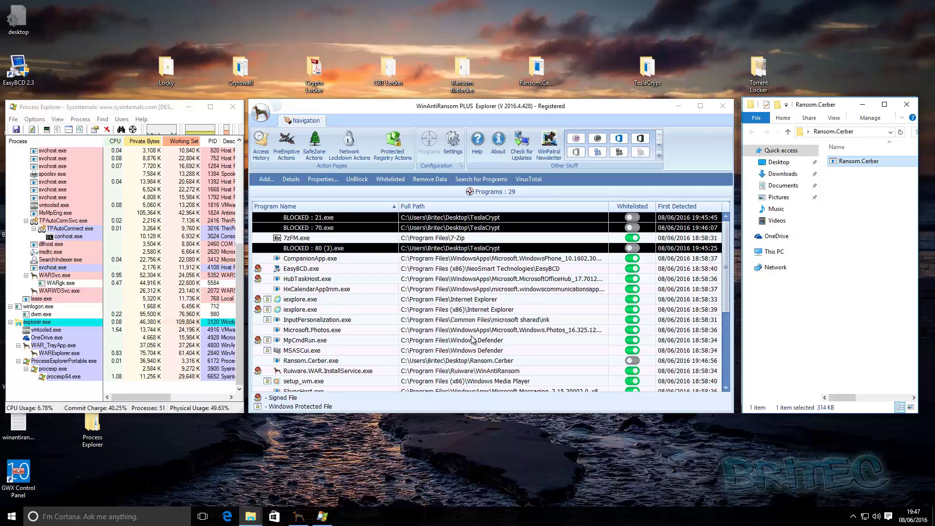
# Block Ransom.Cerber.exe in the WinAntiRansom programs list.
pyautogui.click(486, 363)
pyautogui.rightClick(486, 361)
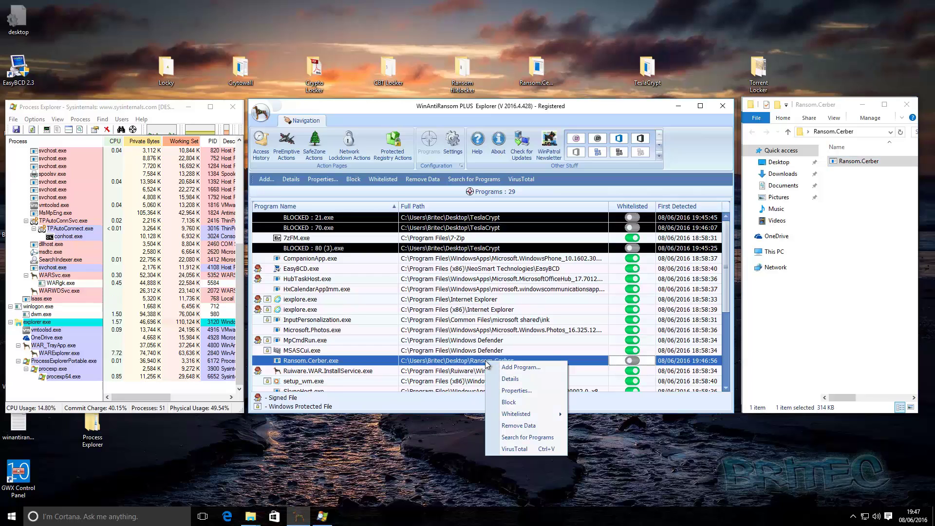
pyautogui.click(523, 399)
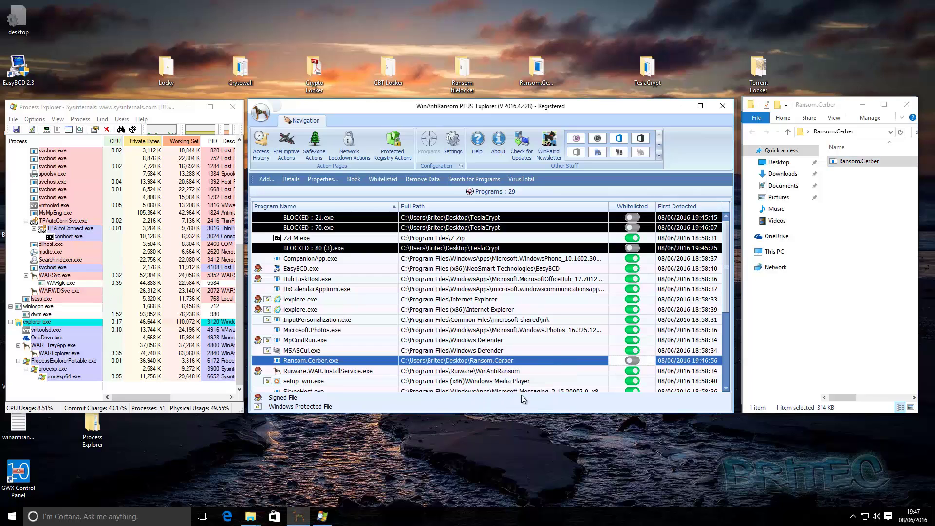
# Open the Ransom filelocker folder from the desktop and place its window over the Ransom.Cerber window.
pyautogui.click(827, 271)
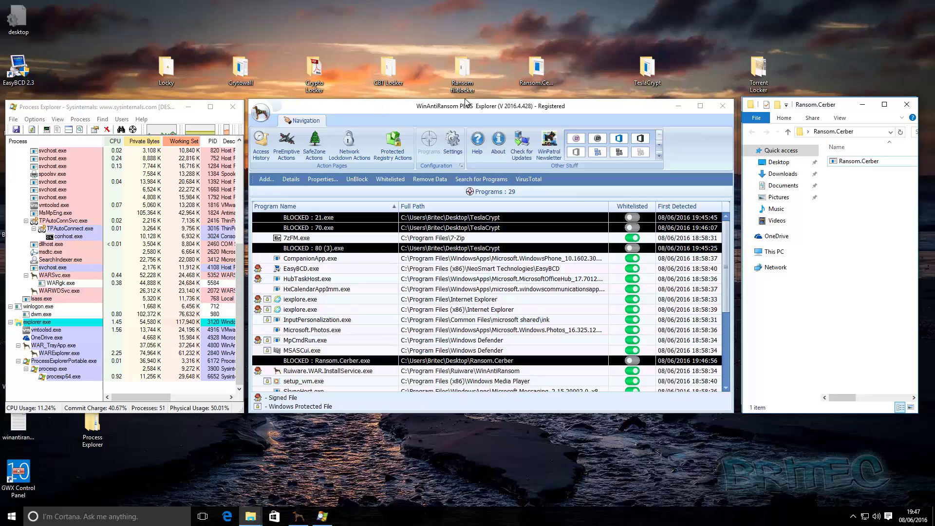
pyautogui.doubleClick(465, 70)
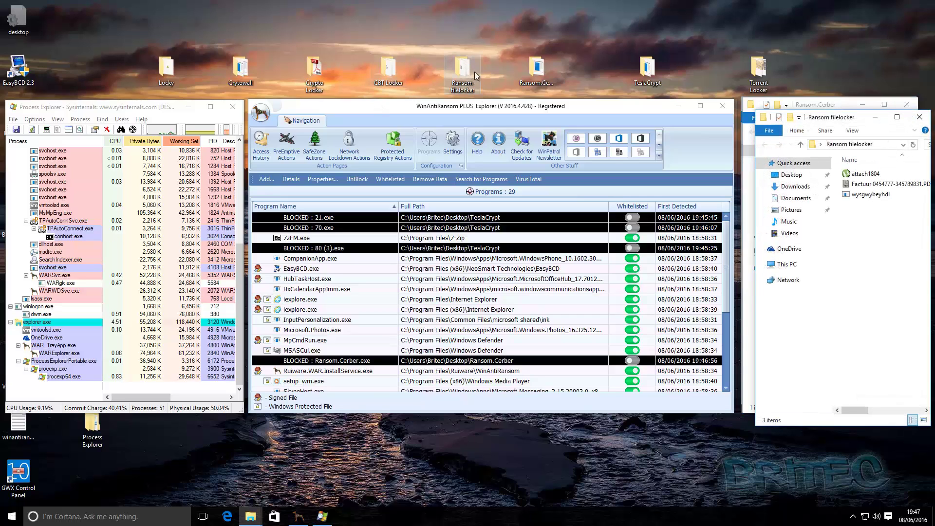
pyautogui.moveTo(812, 117); pyautogui.dragTo(813, 107)
# Run the attach1804 sample from the Ransom filelocker folder and acknowledge its PreEmptive Strike Block alert.
pyautogui.doubleClick(849, 167)
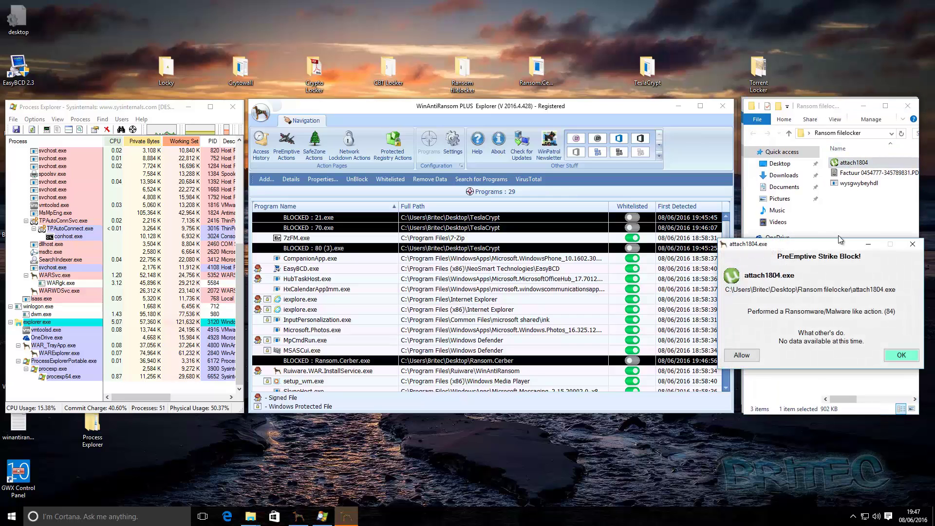
pyautogui.moveTo(843, 246); pyautogui.dragTo(511, 250)
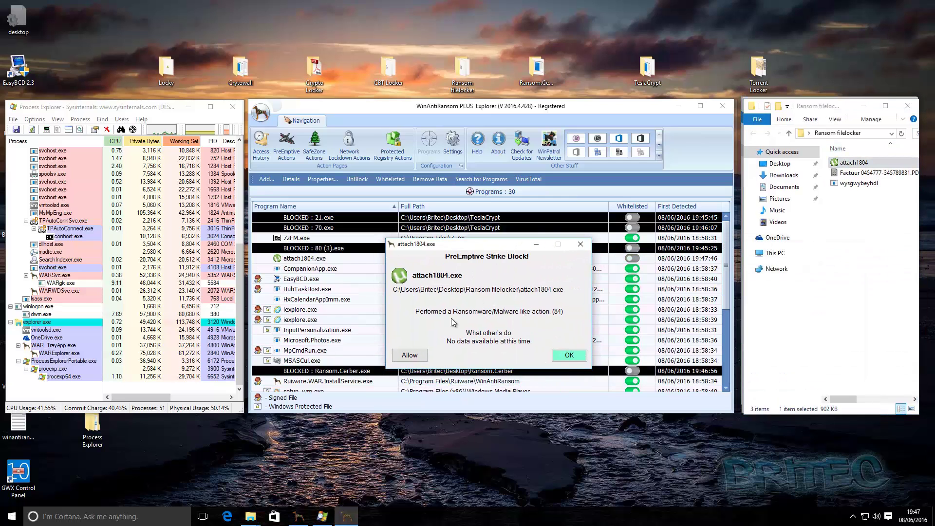
pyautogui.click(569, 356)
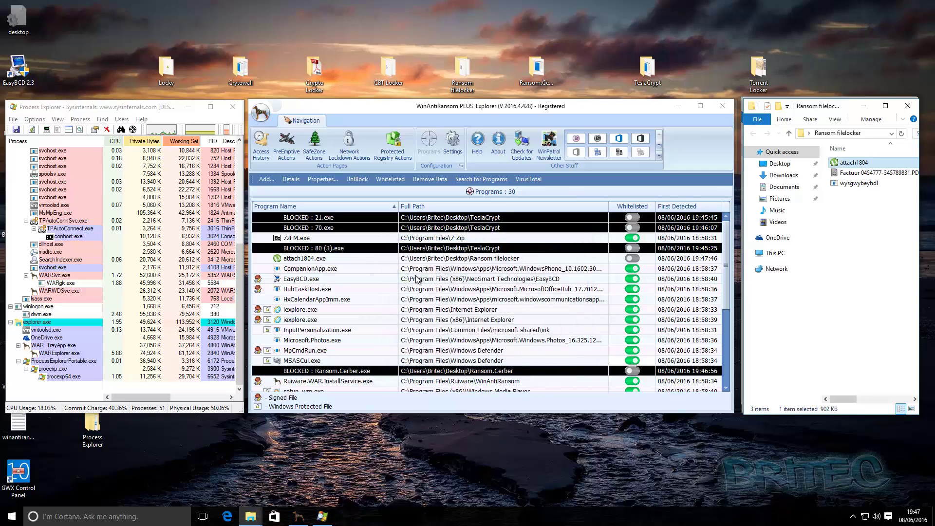
# Block attach1804.exe in the WinAntiRansom programs list.
pyautogui.click(316, 260)
pyautogui.rightClick(316, 260)
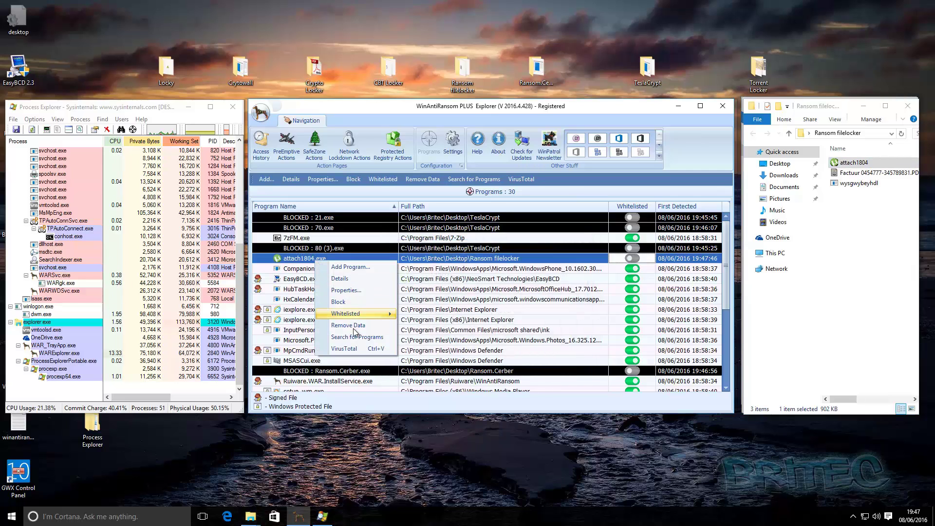
pyautogui.click(350, 302)
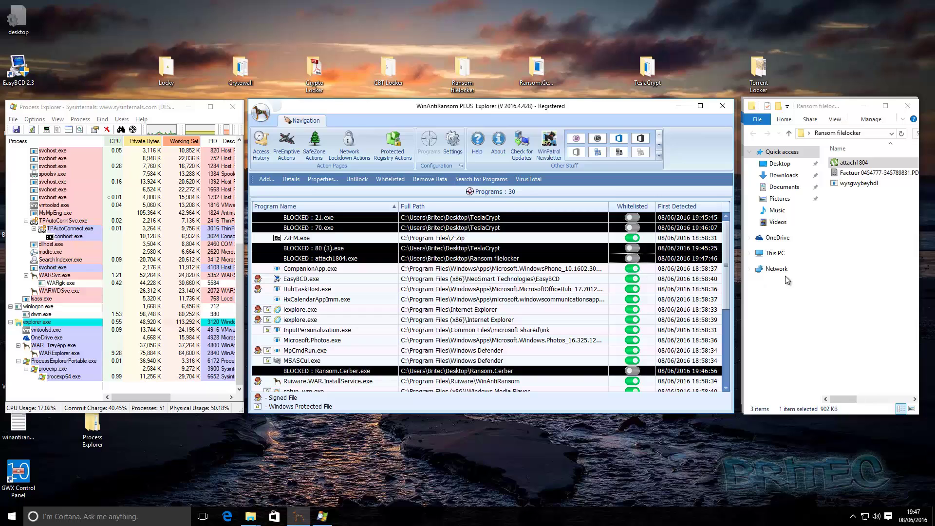
# Run the Factuur PDF sample from the Ransom filelocker folder and acknowledge its PreEmptive Strike Block alert.
pyautogui.click(859, 177)
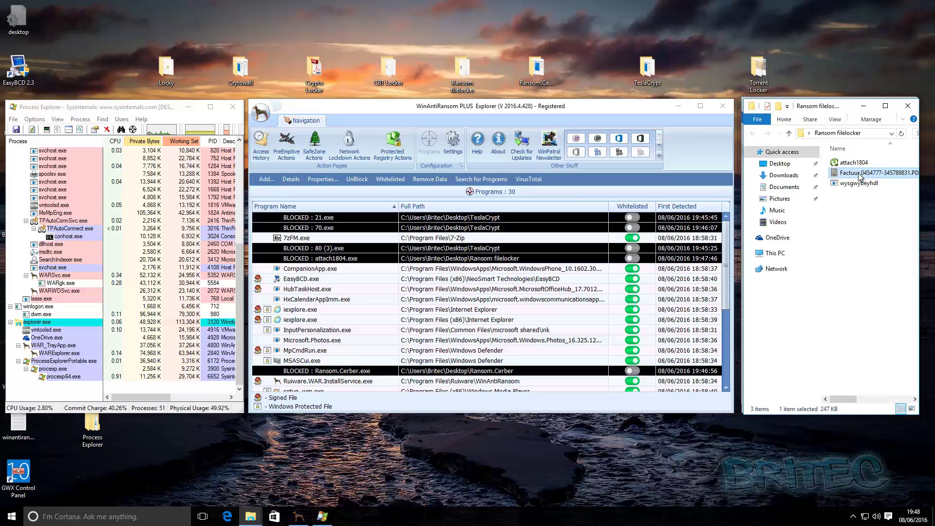
pyautogui.doubleClick(860, 178)
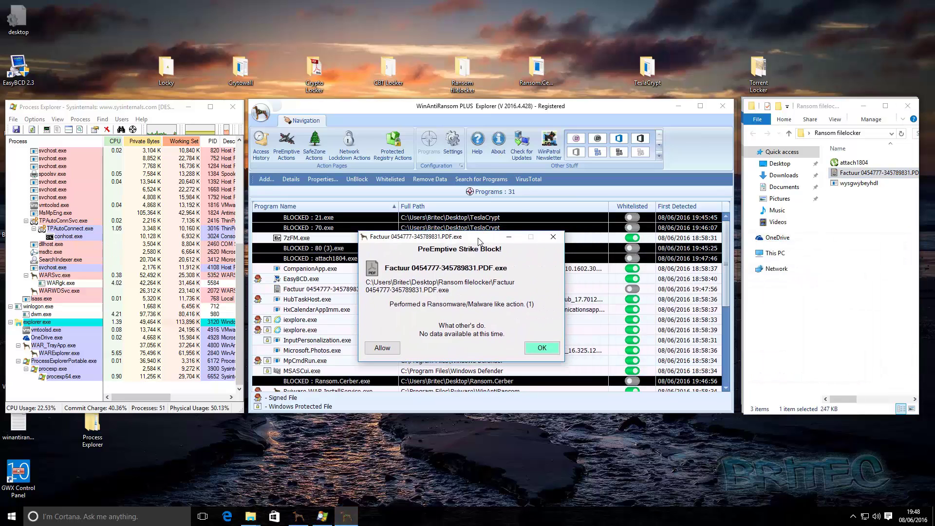
pyautogui.click(539, 349)
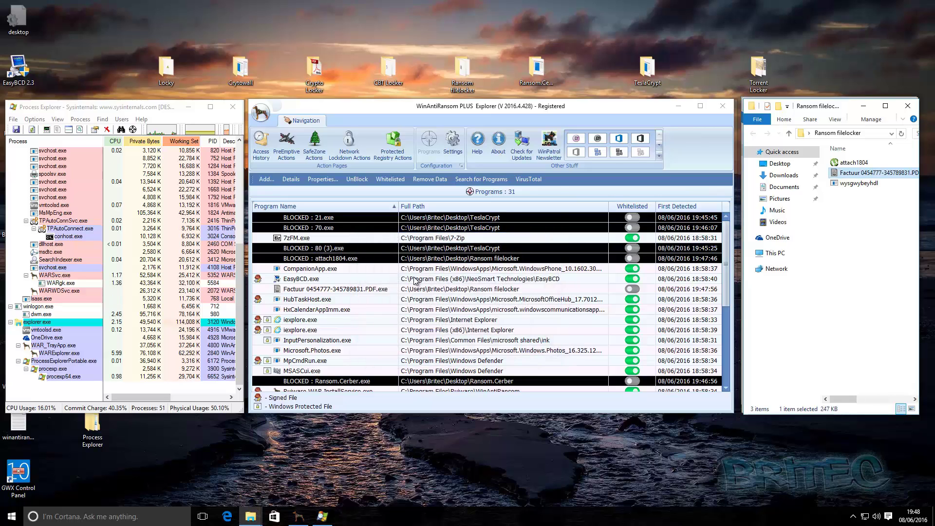
# Block the Factuur PDF executable from the Ransom filelocker folder in the WinAntiRansom programs list.
pyautogui.click(330, 291)
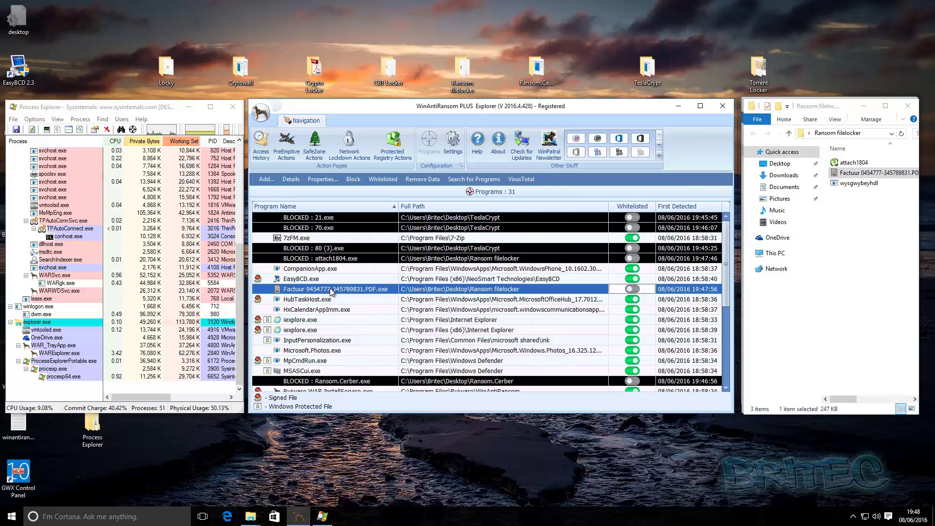
pyautogui.rightClick(331, 290)
pyautogui.click(360, 330)
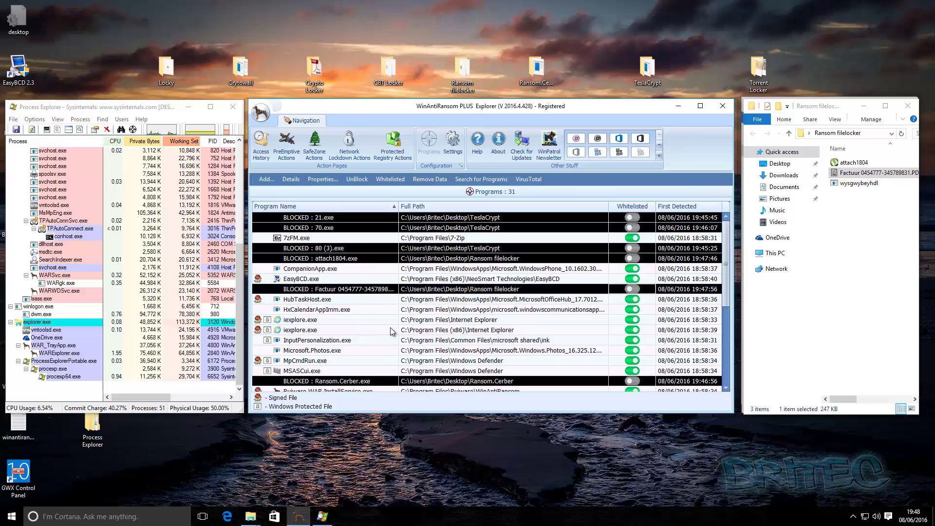
# Open the CBT Locker folder from the desktop and place its window over the Ransom filelocker window.
pyautogui.click(838, 280)
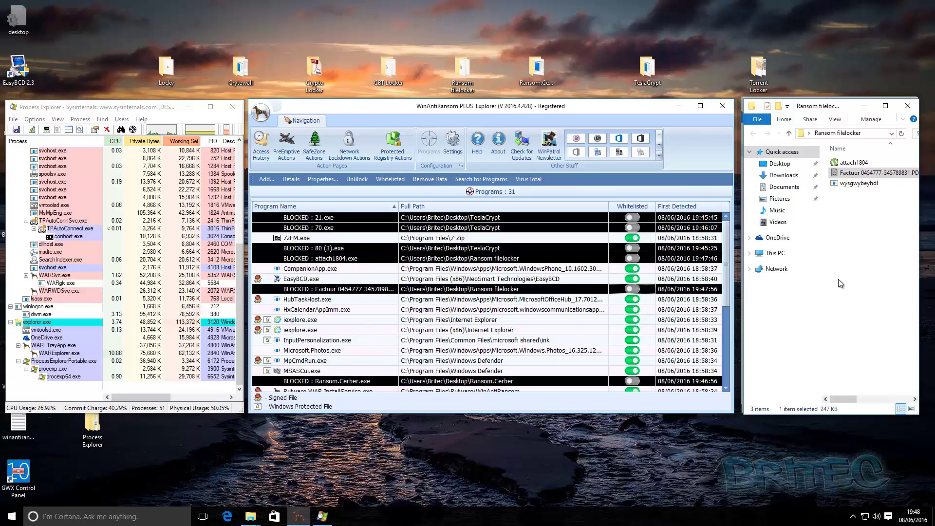
pyautogui.doubleClick(384, 66)
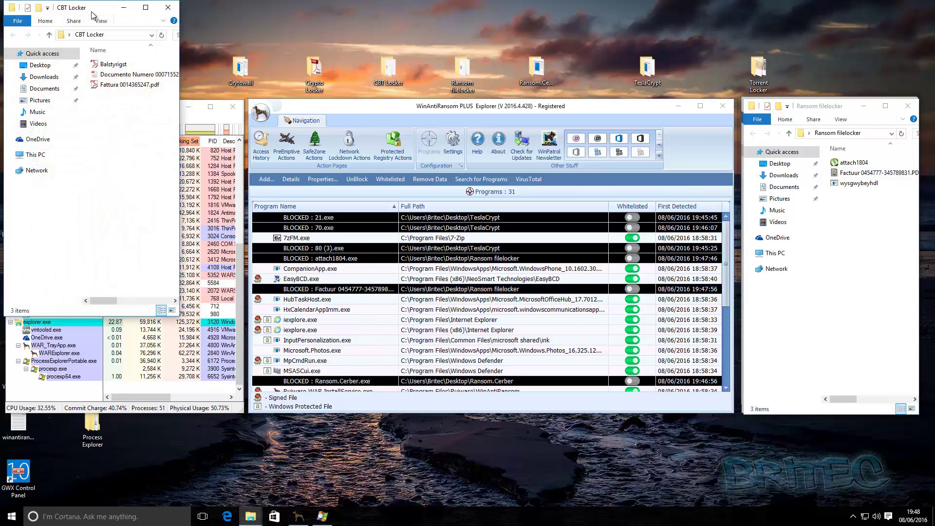
pyautogui.moveTo(91, 10); pyautogui.dragTo(813, 105)
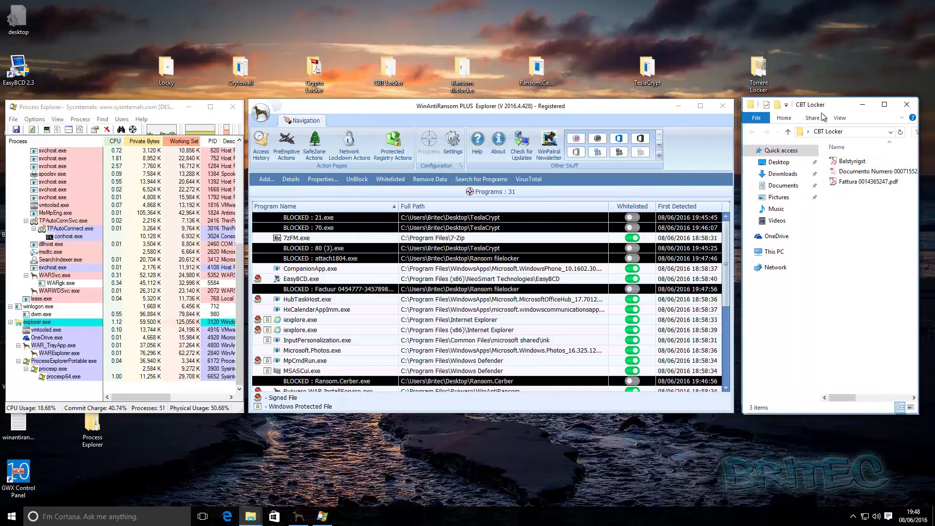
# Run the Balstyrigst sample from the CBT Locker folder and acknowledge its PreEmptive Strike Block alert.
pyautogui.click(844, 164)
pyautogui.doubleClick(845, 164)
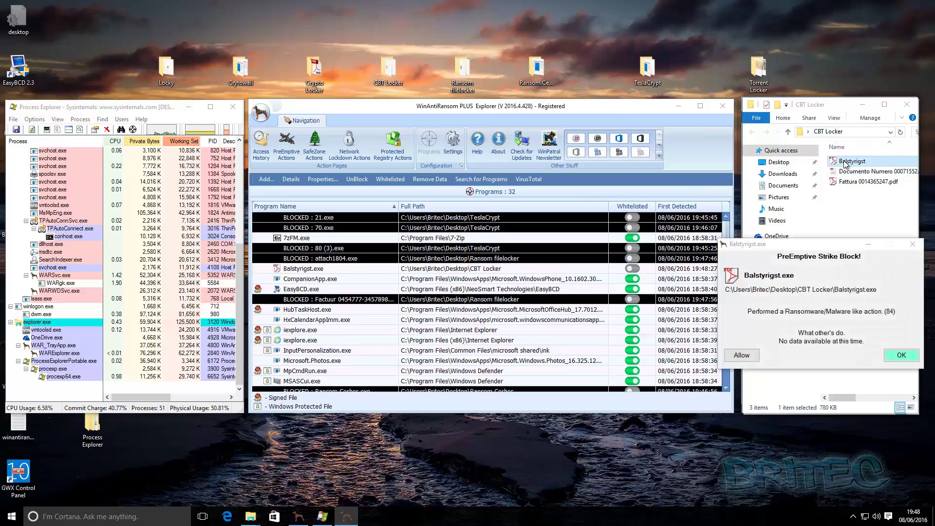
pyautogui.moveTo(827, 236); pyautogui.dragTo(456, 246)
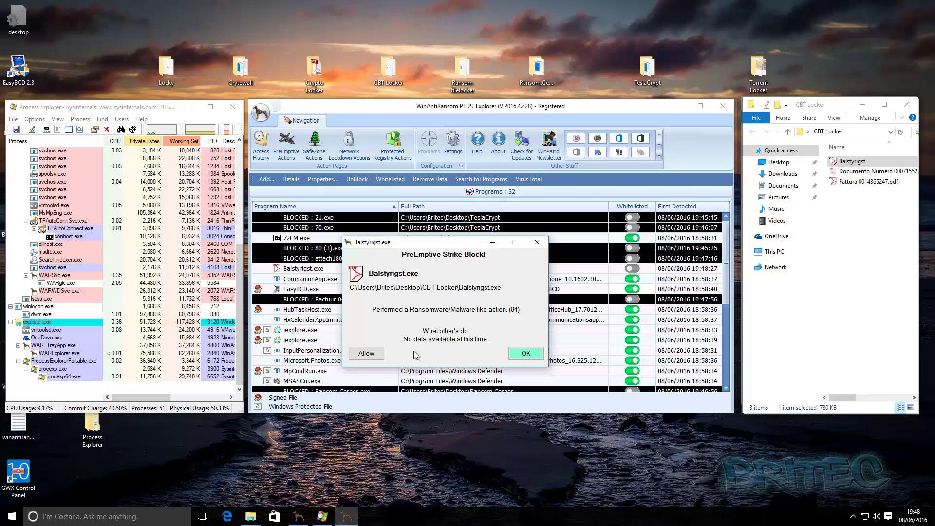
pyautogui.click(521, 359)
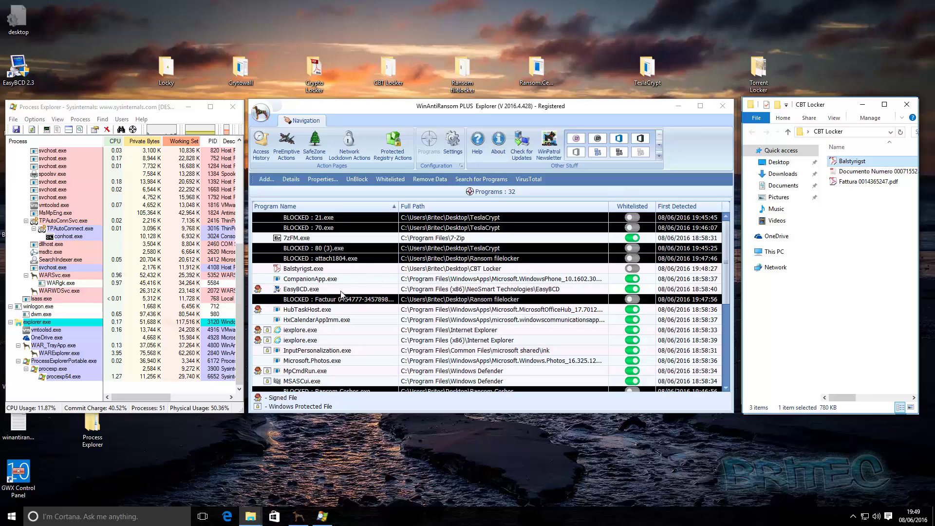
# Block Balstyrigst.exe in the WinAntiRansom programs list.
pyautogui.click(322, 271)
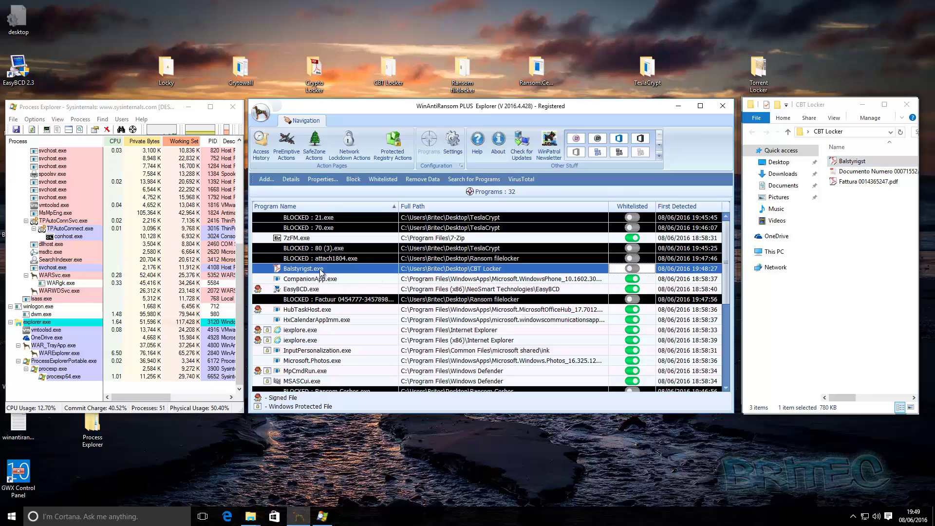
pyautogui.rightClick(321, 272)
pyautogui.click(353, 310)
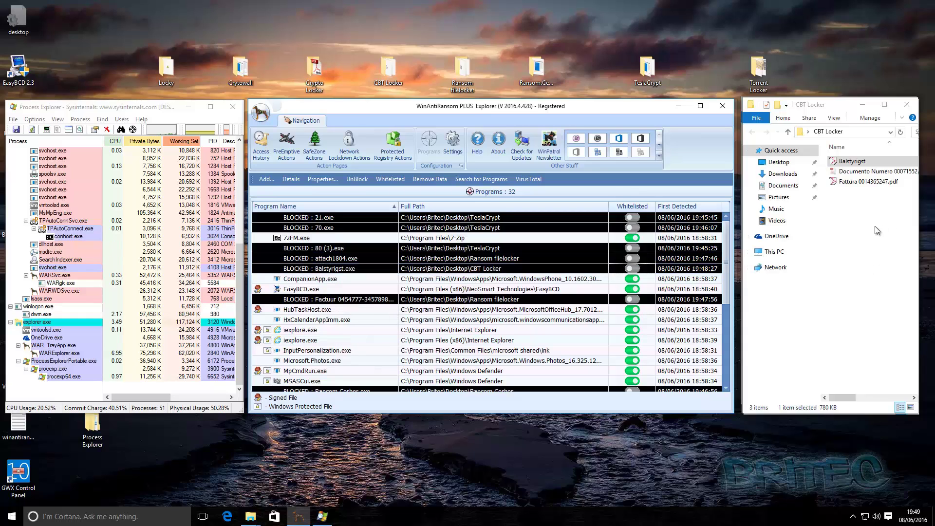
# Run the Documento Numero PDF sample from the CBT Locker folder and acknowledge its PreEmptive Strike Block alert.
pyautogui.click(854, 173)
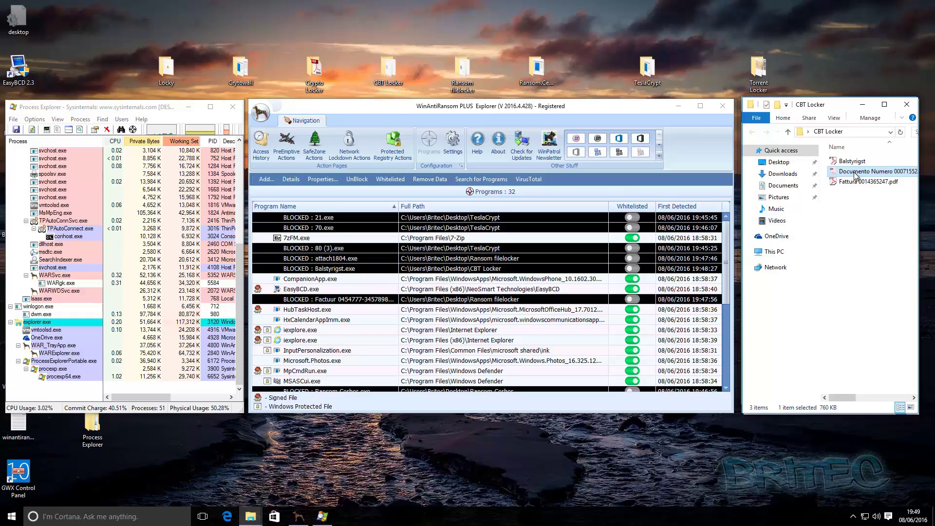
pyautogui.doubleClick(855, 174)
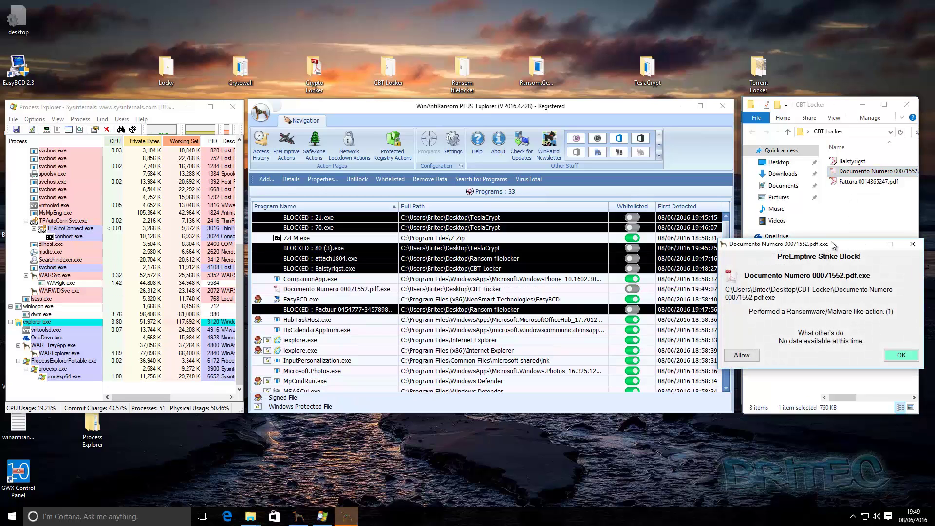
pyautogui.moveTo(833, 246); pyautogui.dragTo(485, 247)
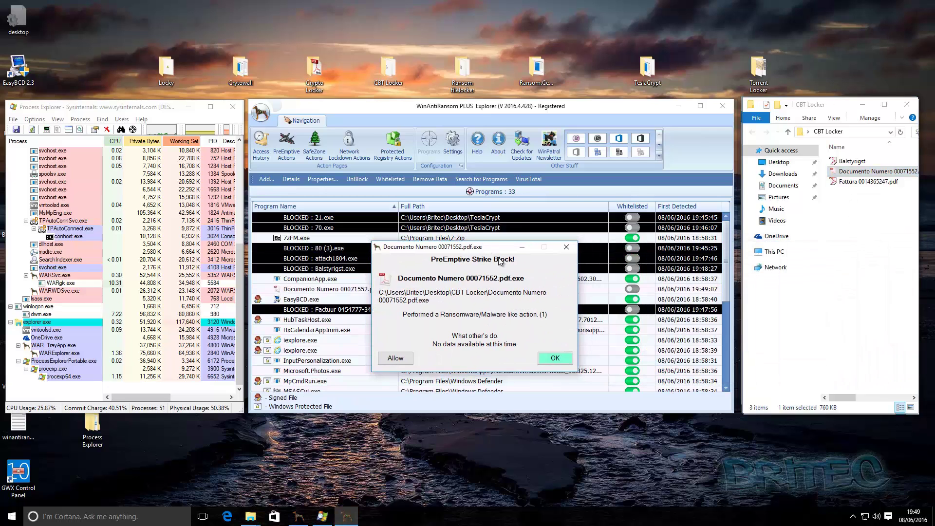
pyautogui.click(555, 357)
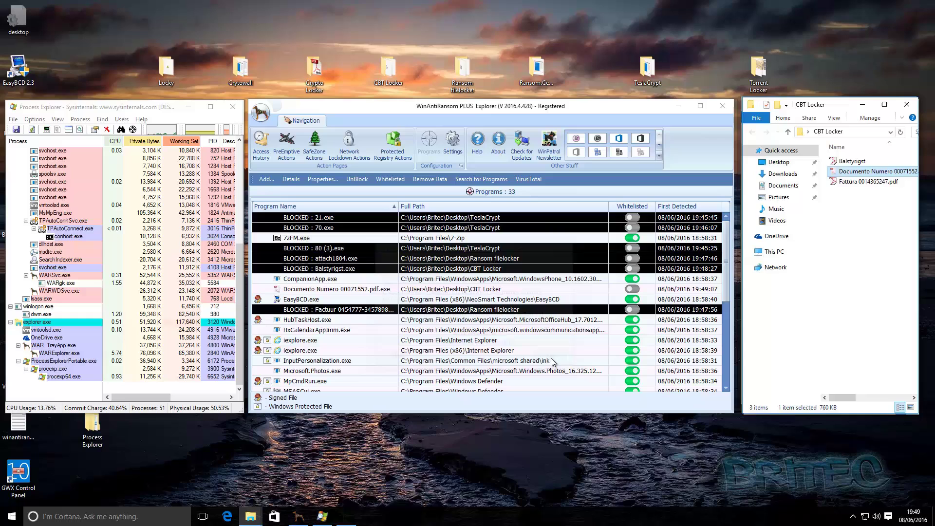
# Block the Documento Numero PDF executable in the WinAntiRansom programs list.
pyautogui.click(363, 288)
pyautogui.rightClick(363, 288)
pyautogui.click(393, 332)
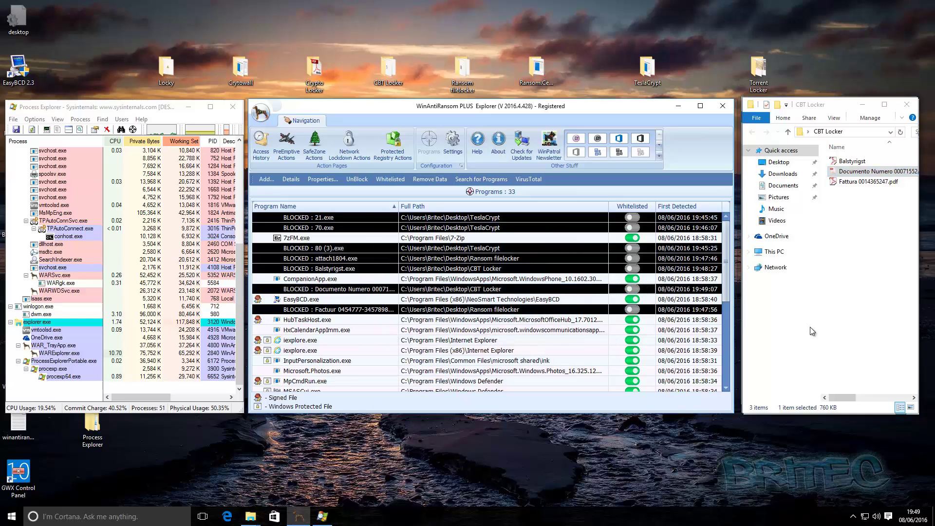
# Run the Fattura PDF sample from the CBT Locker folder and acknowledge its PreEmptive Strike Block alert.
pyautogui.click(850, 182)
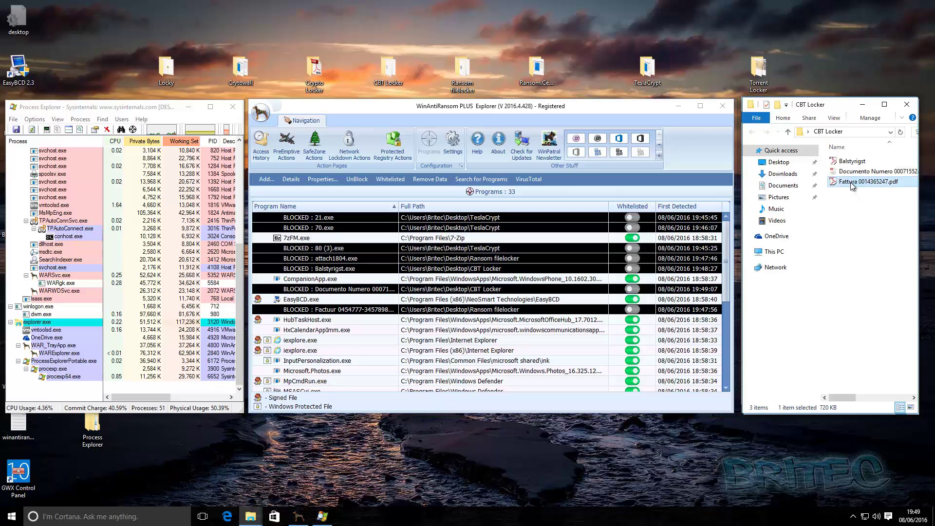
pyautogui.doubleClick(851, 182)
pyautogui.moveTo(830, 216); pyautogui.dragTo(430, 226)
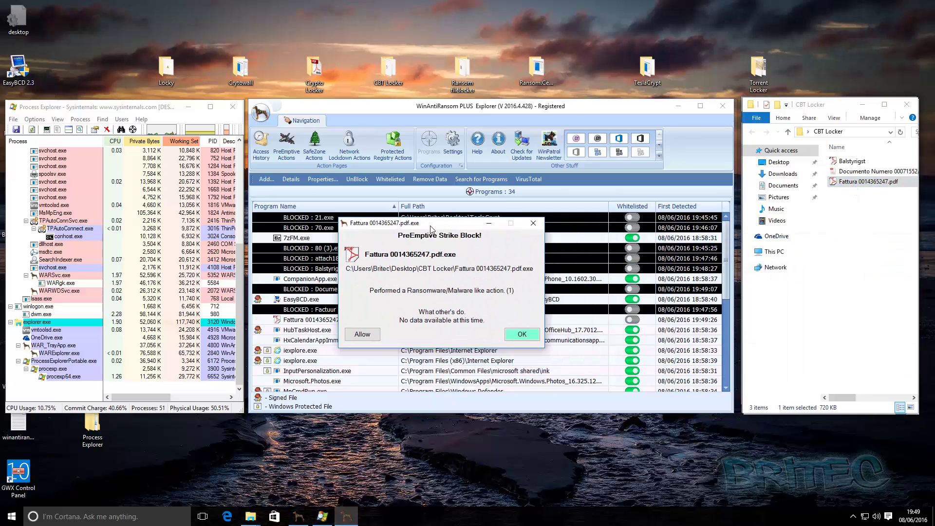
pyautogui.click(521, 335)
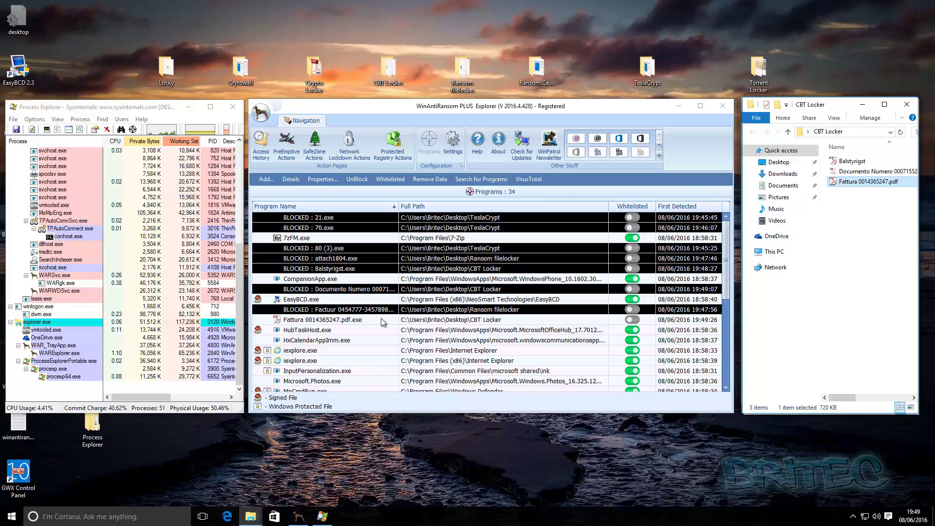
# Block the Fattura PDF executable in the WinAntiRansom programs list.
pyautogui.click(353, 320)
pyautogui.rightClick(352, 319)
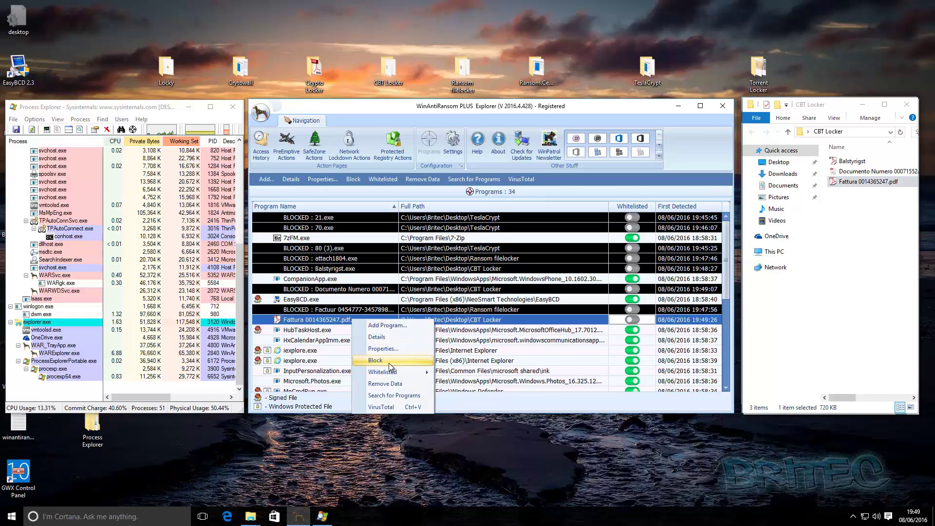
pyautogui.click(389, 363)
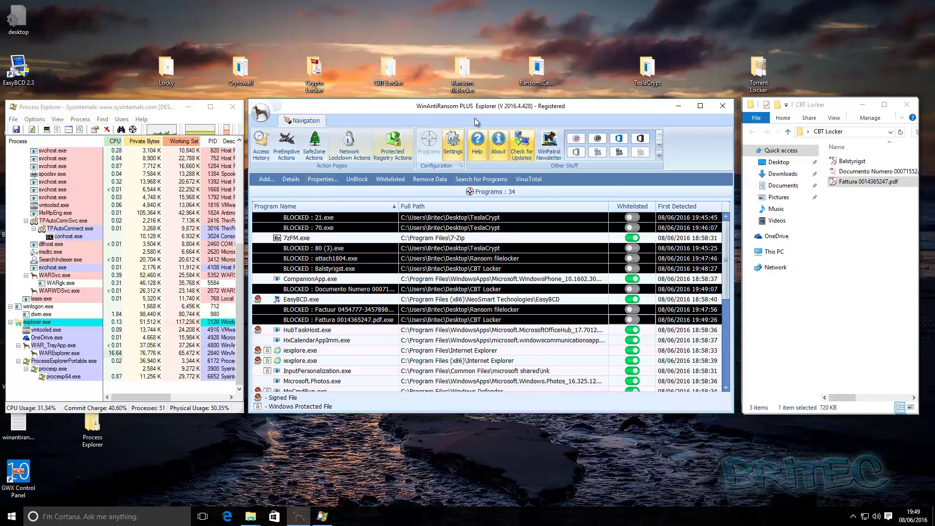
# Run the lbydobof sample from the desktop's Crypto Locker folder and acknowledge its PreEmptive Strike Block alert.
pyautogui.doubleClick(315, 68)
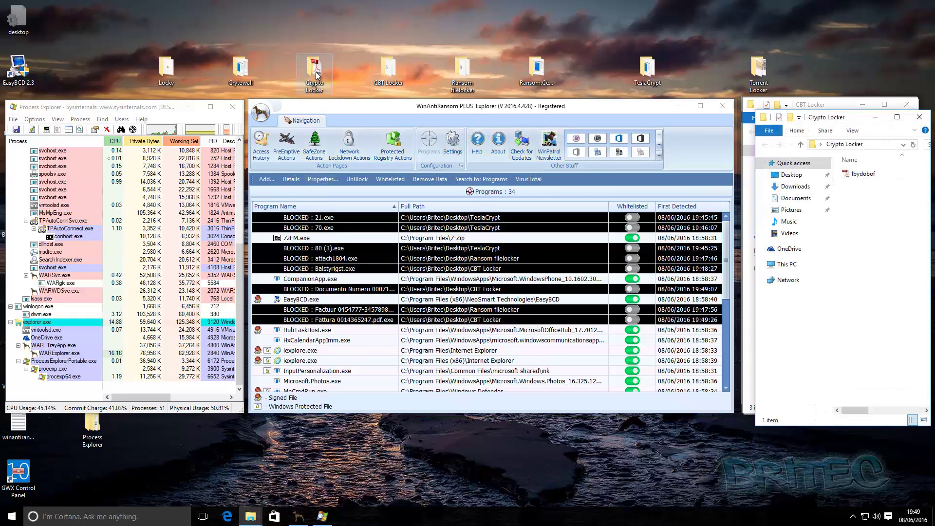
pyautogui.moveTo(832, 119)
pyautogui.mouseDown()
pyautogui.moveTo(812, 107)
pyautogui.moveTo(821, 106)
pyautogui.mouseUp()
pyautogui.click(853, 161)
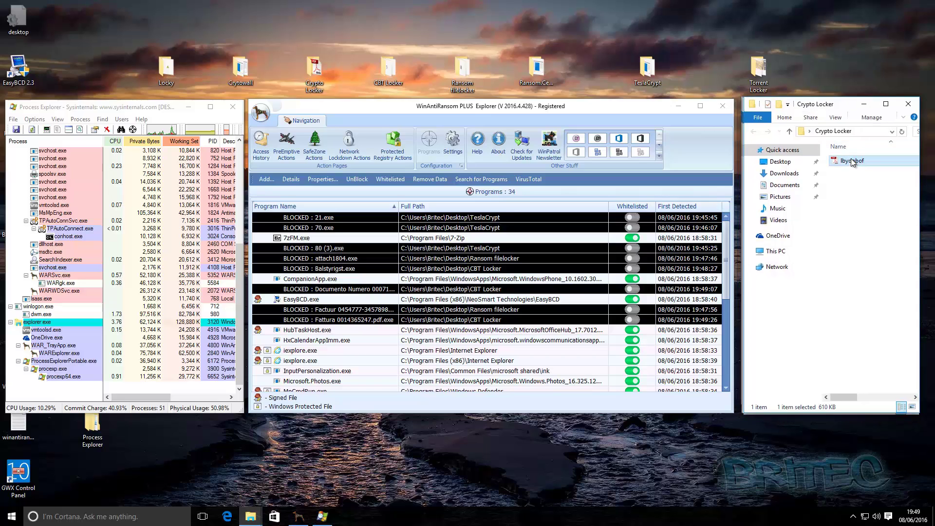
pyautogui.doubleClick(852, 160)
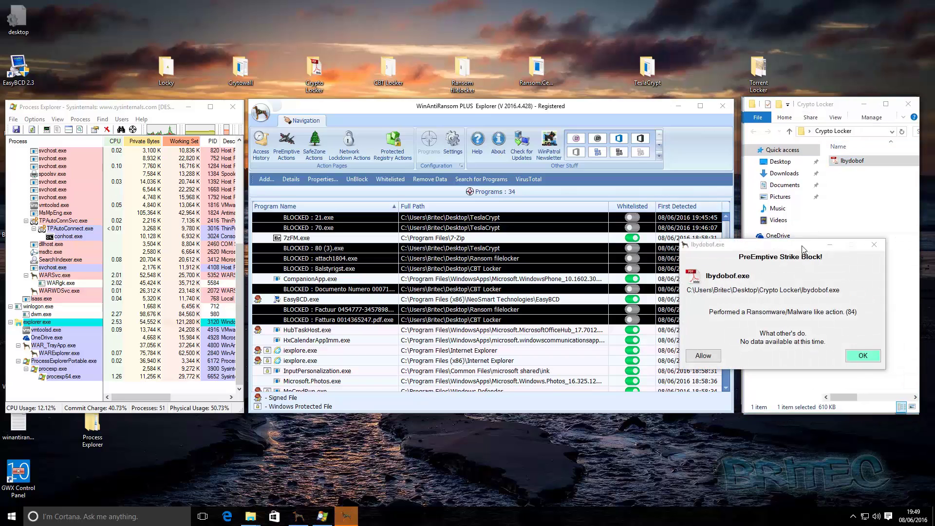
pyautogui.moveTo(803, 248); pyautogui.dragTo(518, 228)
pyautogui.click(578, 335)
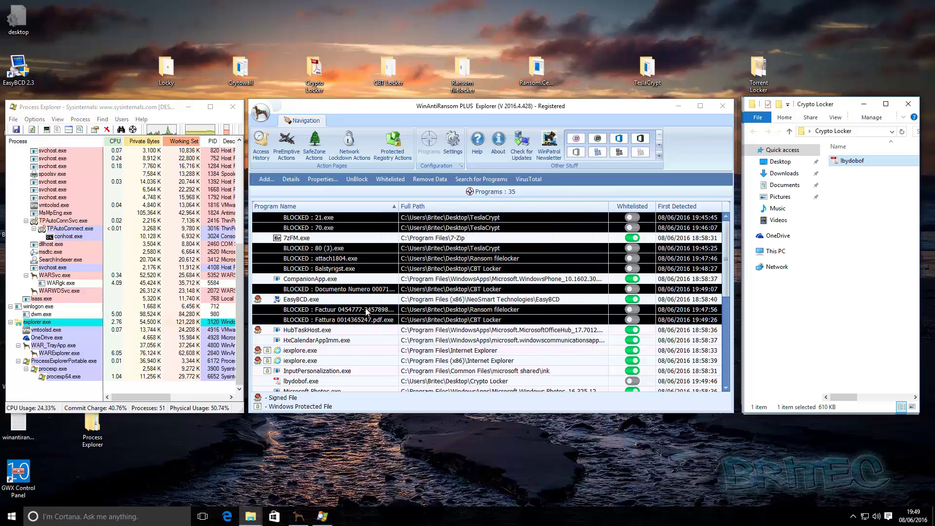
# Block lbydobof.exe in the WinAntiRansom programs list.
pyautogui.click(313, 384)
pyautogui.rightClick(312, 383)
pyautogui.click(343, 417)
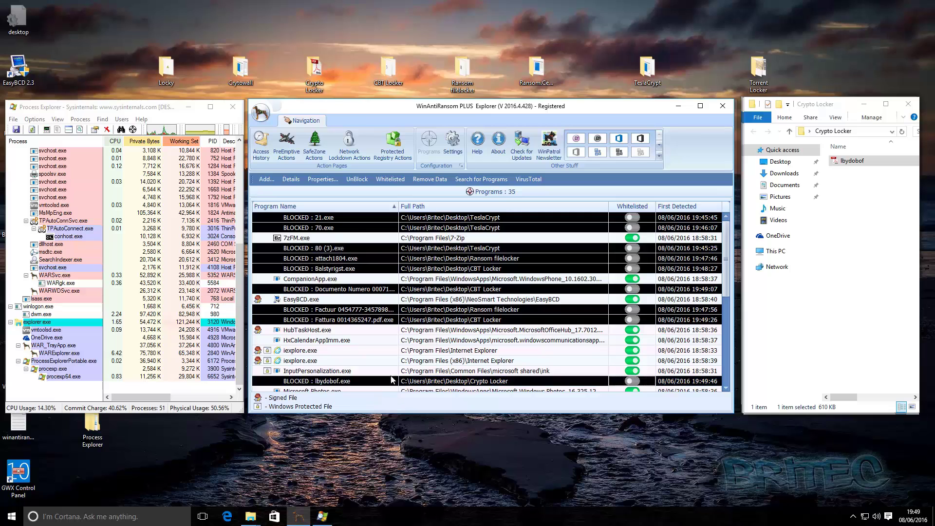
# Run the QUOTATION sample from the desktop's Crytowall folder and acknowledge its PreEmptive Strike Block alert.
pyautogui.doubleClick(240, 69)
pyautogui.moveTo(97, 11); pyautogui.dragTo(837, 109)
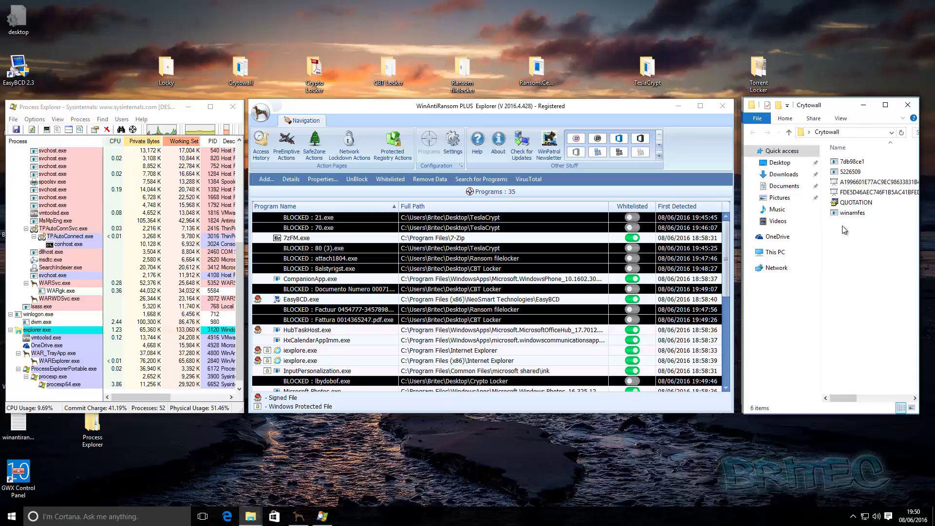
pyautogui.click(861, 204)
pyautogui.doubleClick(862, 204)
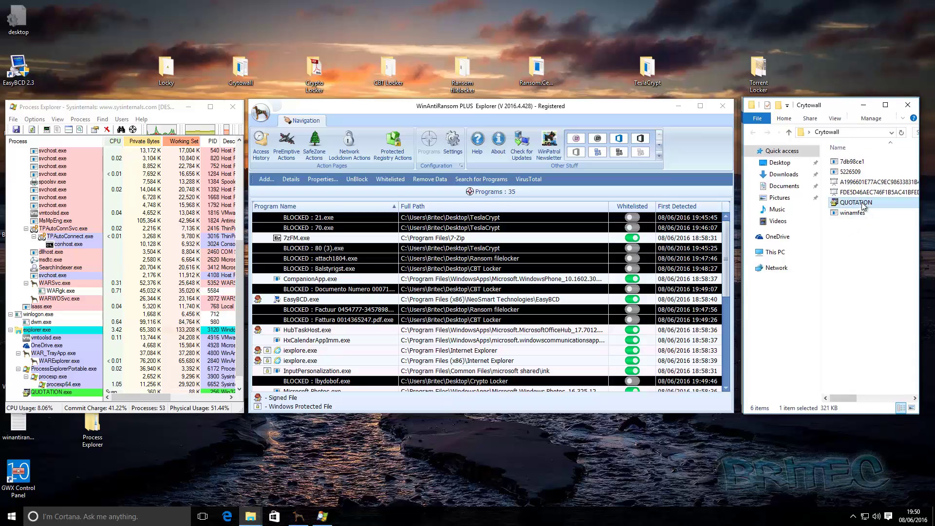
pyautogui.moveTo(821, 247); pyautogui.dragTo(493, 230)
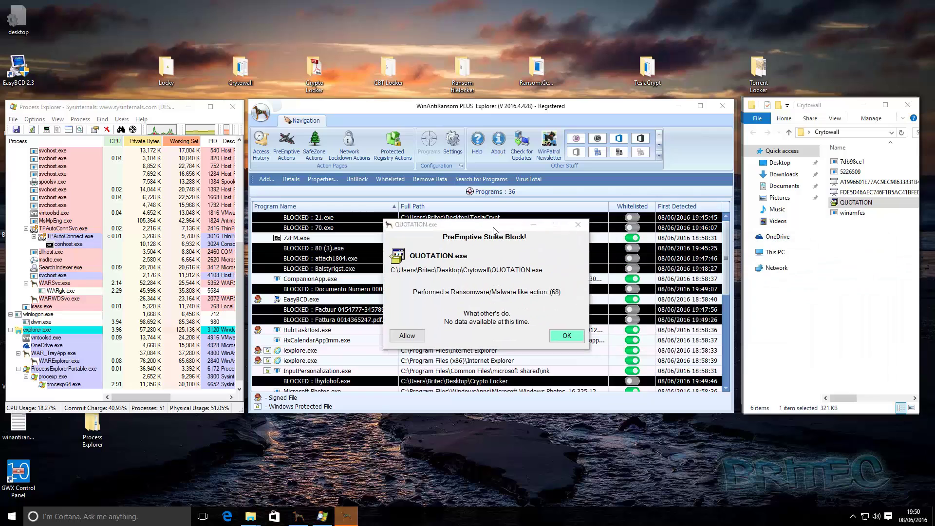
pyautogui.click(550, 332)
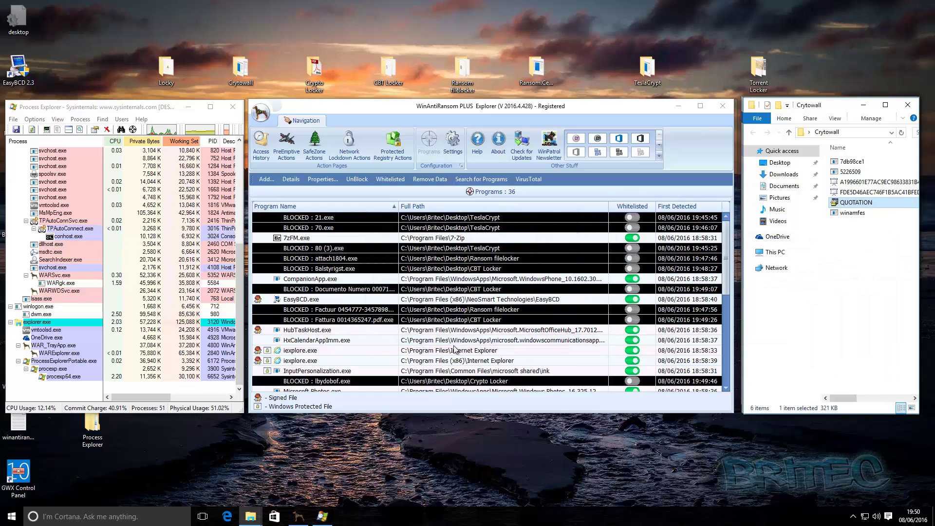
# Block QUOTATION.exe in the WinAntiRansom programs list.
pyautogui.scroll(-3, 433, 354)
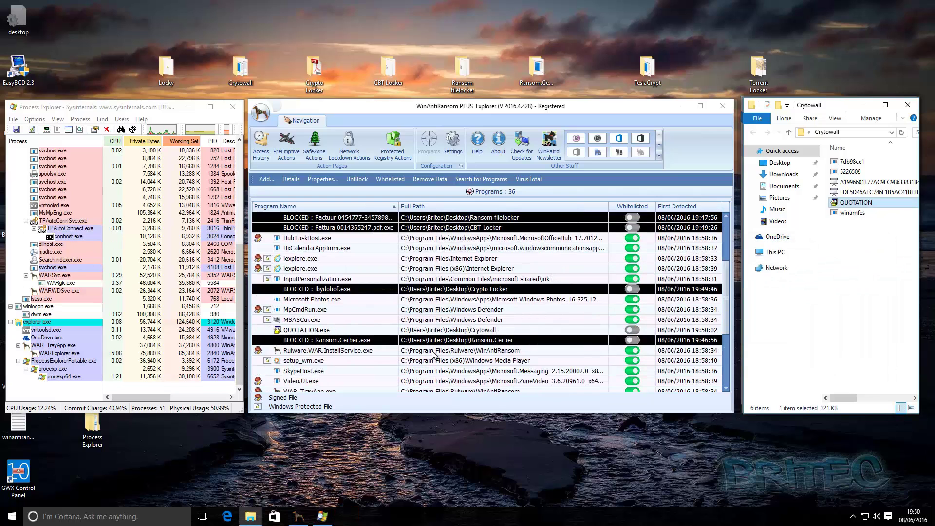
pyautogui.click(299, 330)
pyautogui.rightClick(298, 330)
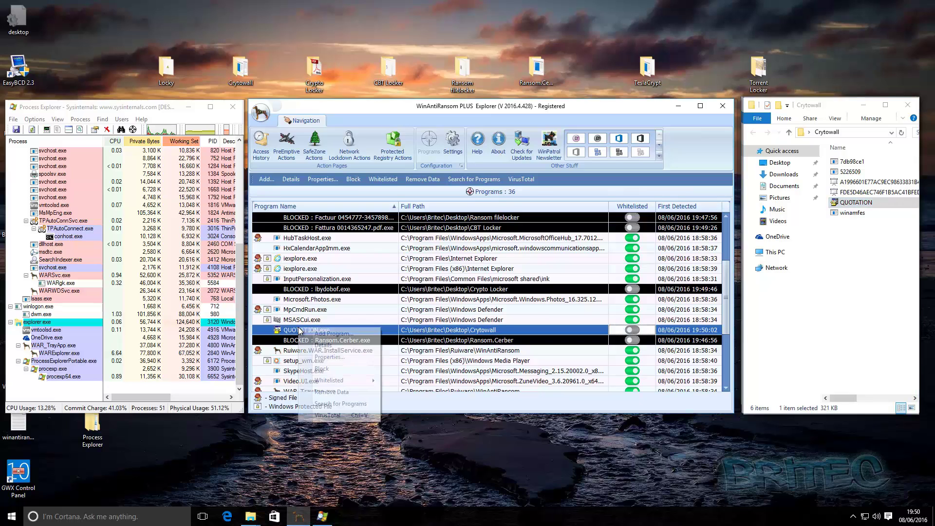
pyautogui.click(336, 377)
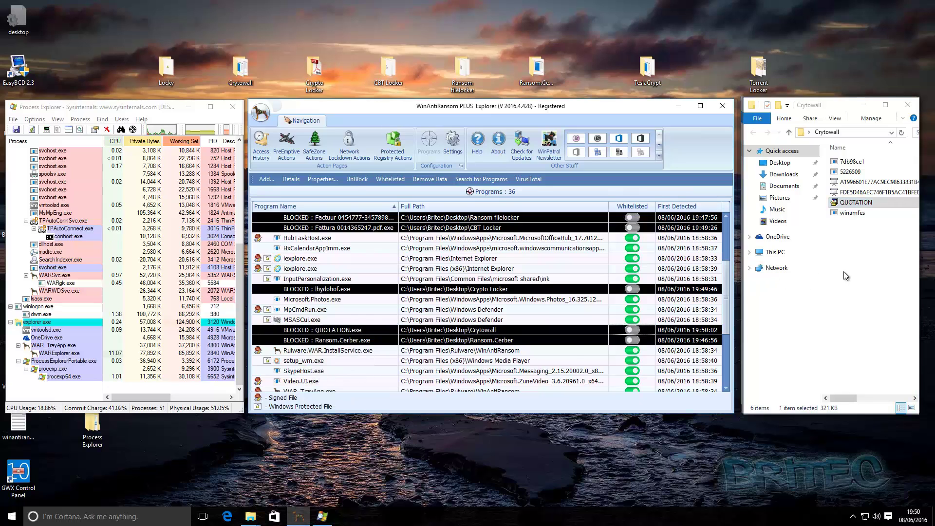
# Run the winamfes sample from the Crytowall folder and acknowledge its PreEmptive Strike Block alert.
pyautogui.click(856, 215)
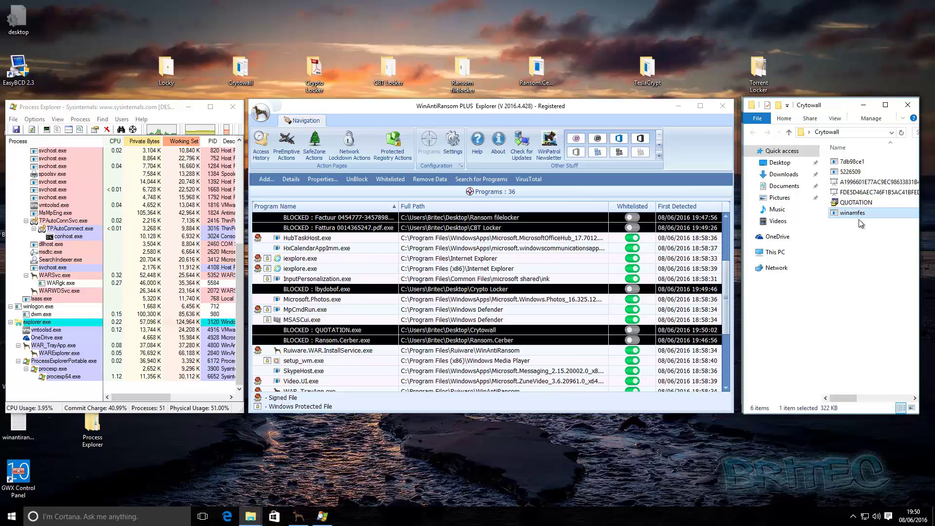
pyautogui.doubleClick(855, 214)
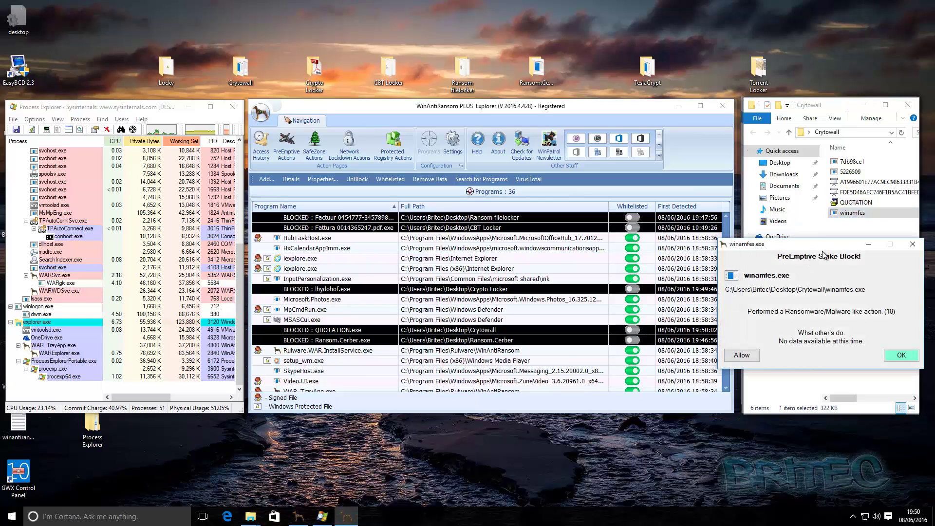
pyautogui.moveTo(823, 255); pyautogui.dragTo(490, 242)
pyautogui.click(542, 338)
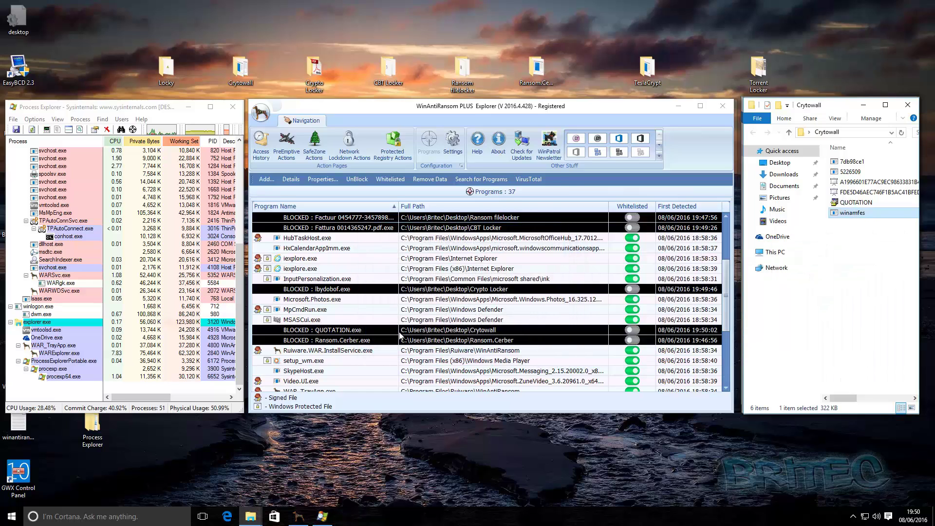
# Block winamfes.exe in the WinAntiRansom programs list.
pyautogui.scroll(-4, 399, 333)
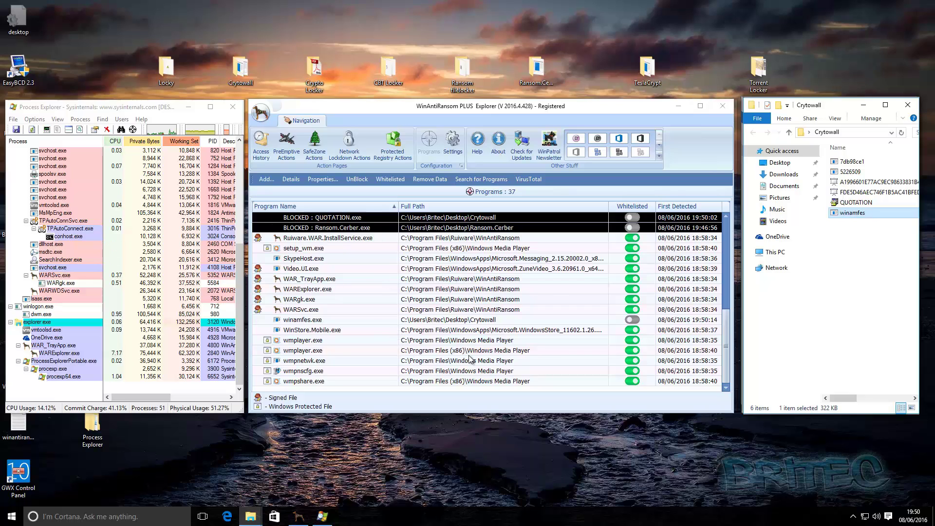
pyautogui.scroll(1, 298, 324)
pyautogui.scroll(-1, 415, 347)
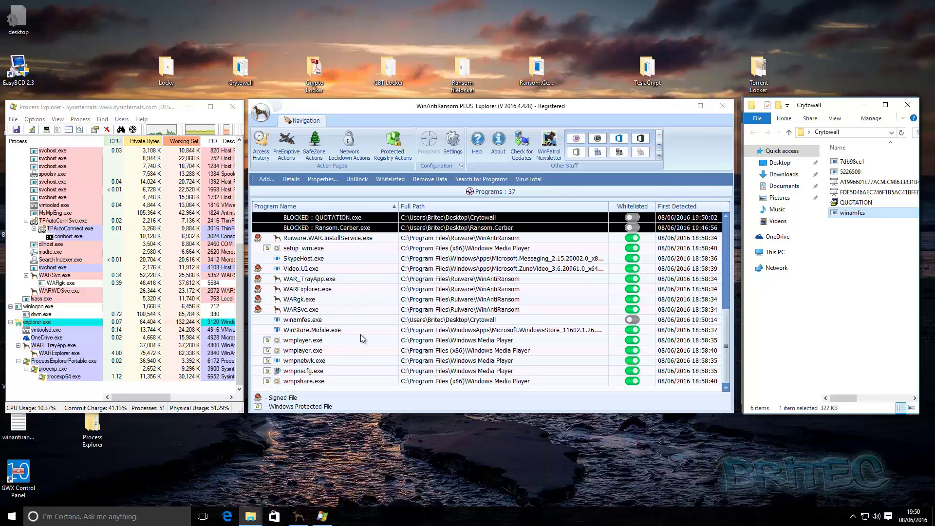
pyautogui.click(303, 319)
pyautogui.rightClick(304, 320)
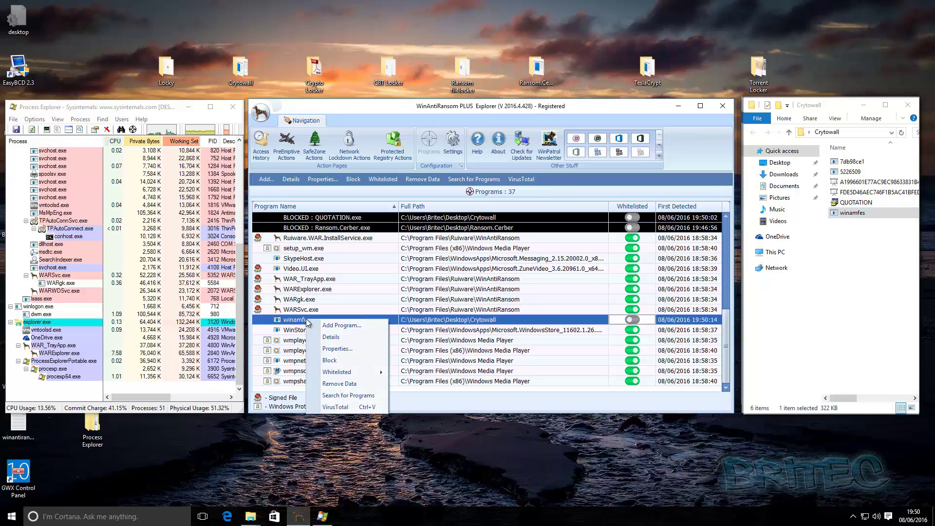
pyautogui.click(343, 361)
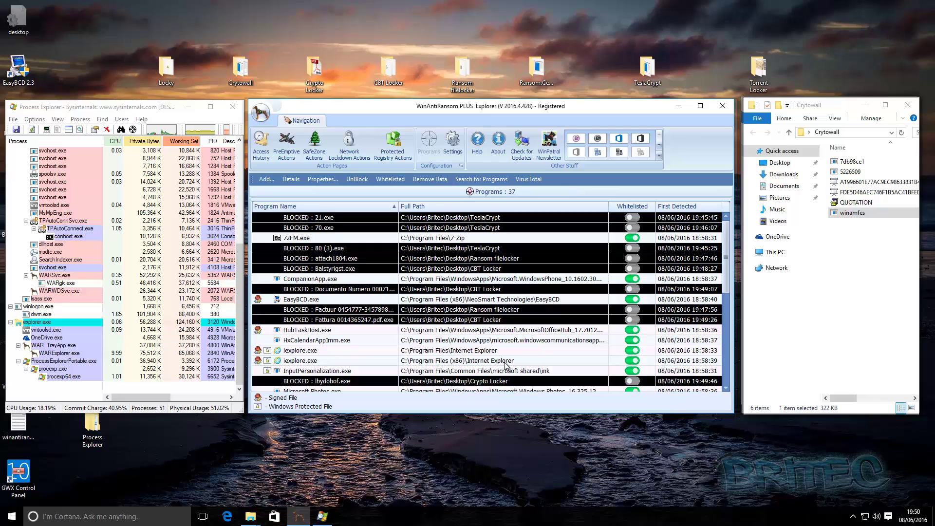
pyautogui.scroll(-4, 505, 365)
pyautogui.scroll(4, 503, 366)
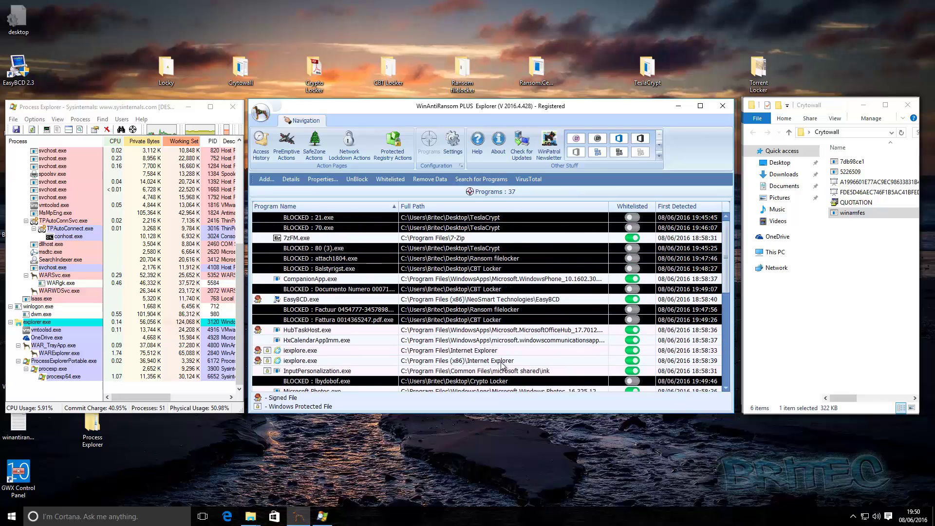
# Run the sample from the desktop's Locky folder, placed over the Crytowall window, and close its Virus Alert window.
pyautogui.click(838, 280)
pyautogui.doubleClick(166, 71)
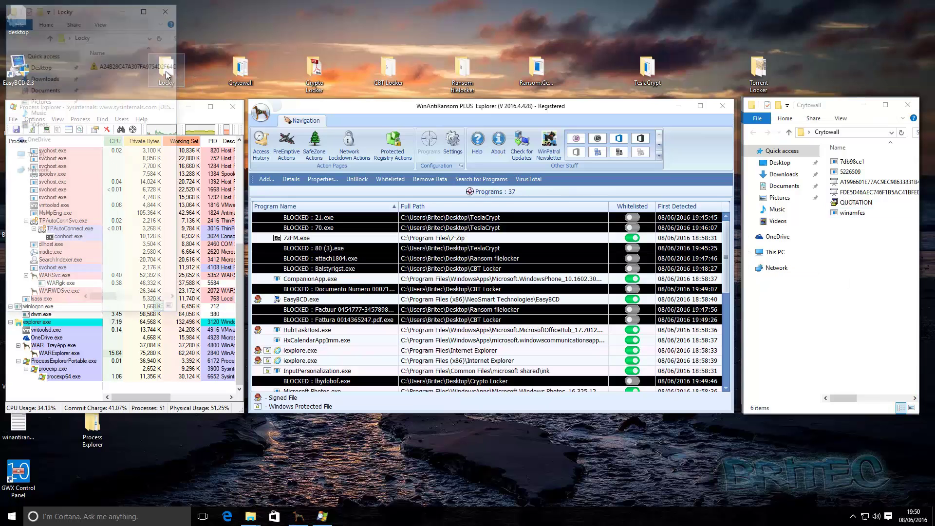
pyautogui.moveTo(107, 10); pyautogui.dragTo(847, 107)
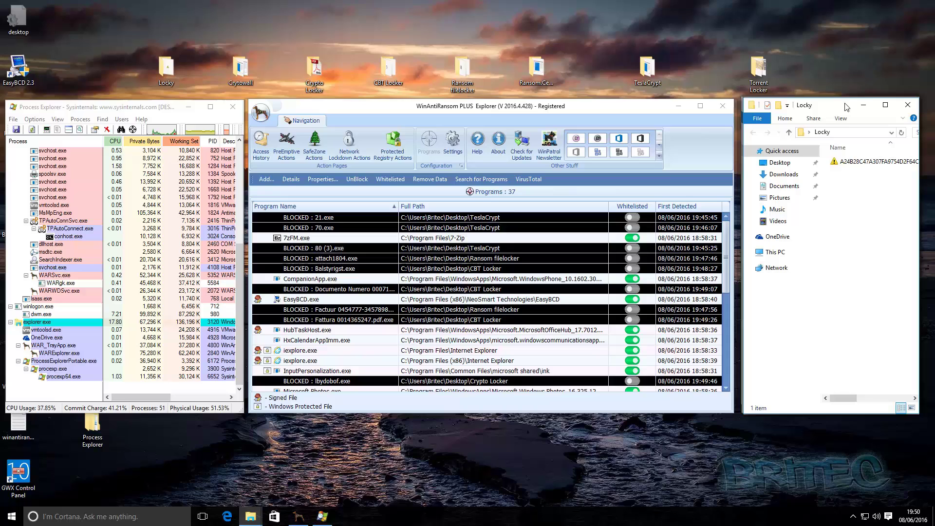
pyautogui.doubleClick(853, 162)
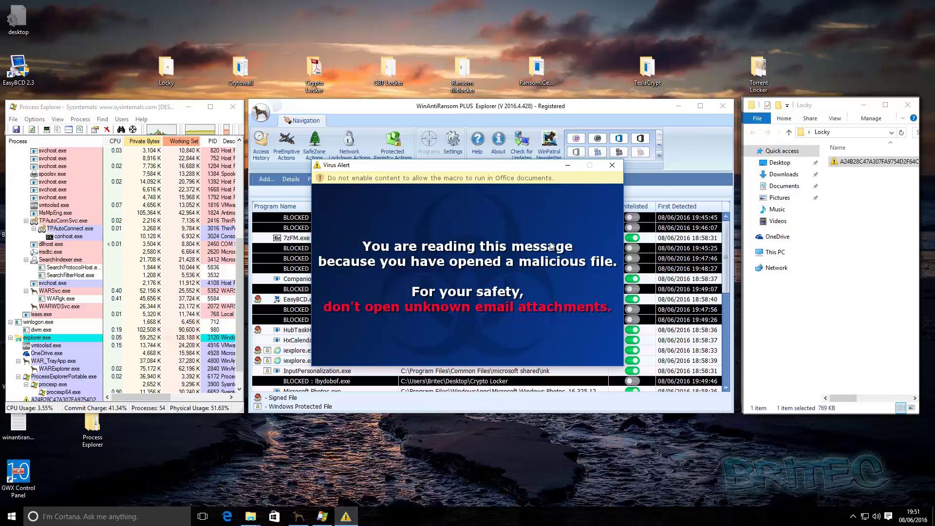
pyautogui.scroll(-1, 88, 361)
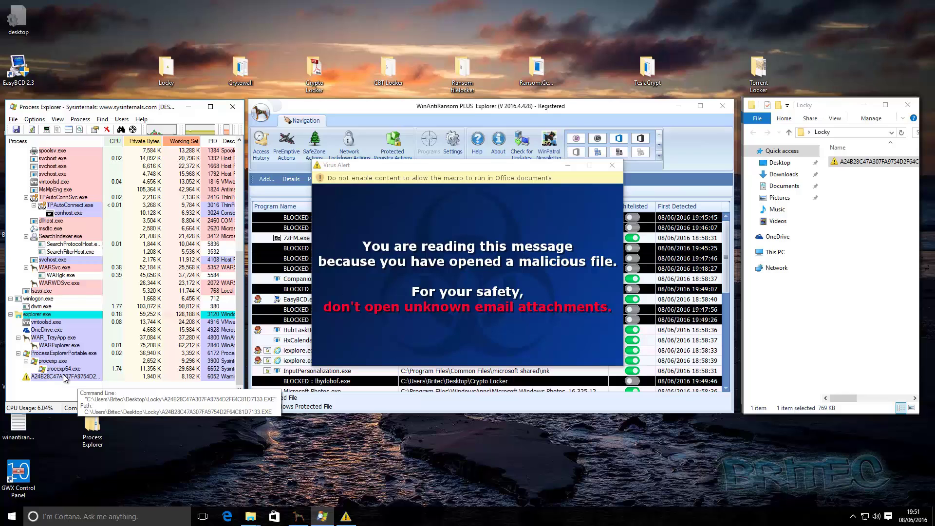
pyautogui.click(612, 166)
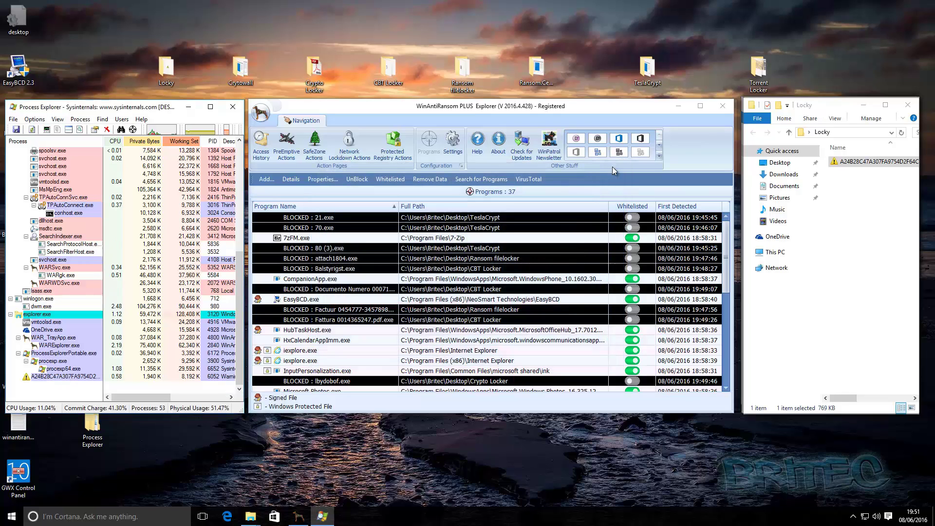
# Look through the WinAntiRansom programs list for the Locky sample and the blocked ransomware programs.
pyautogui.scroll(-1, 396, 364)
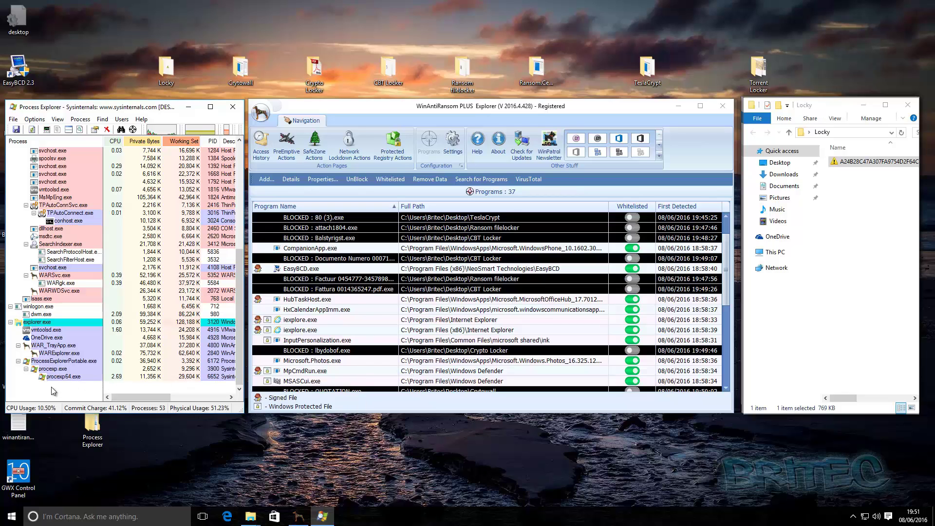
pyautogui.scroll(-4, 456, 366)
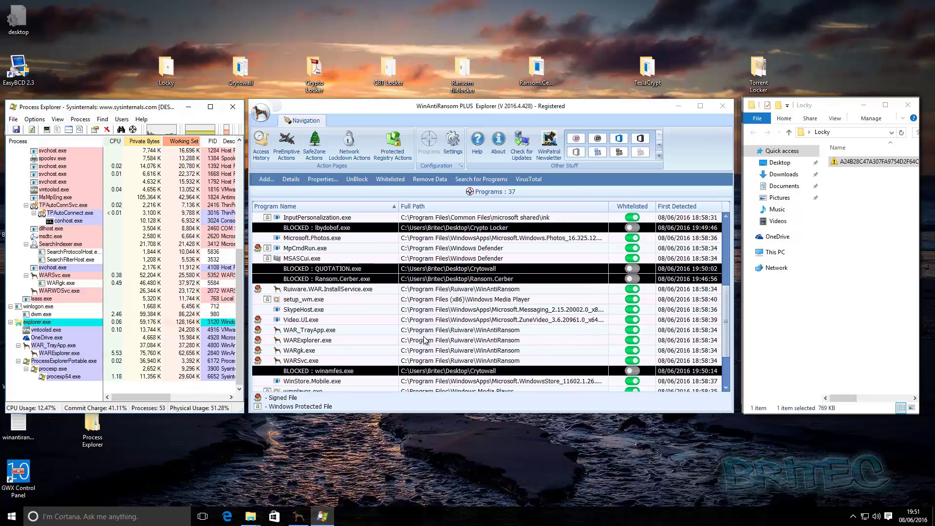
pyautogui.scroll(-2, 399, 357)
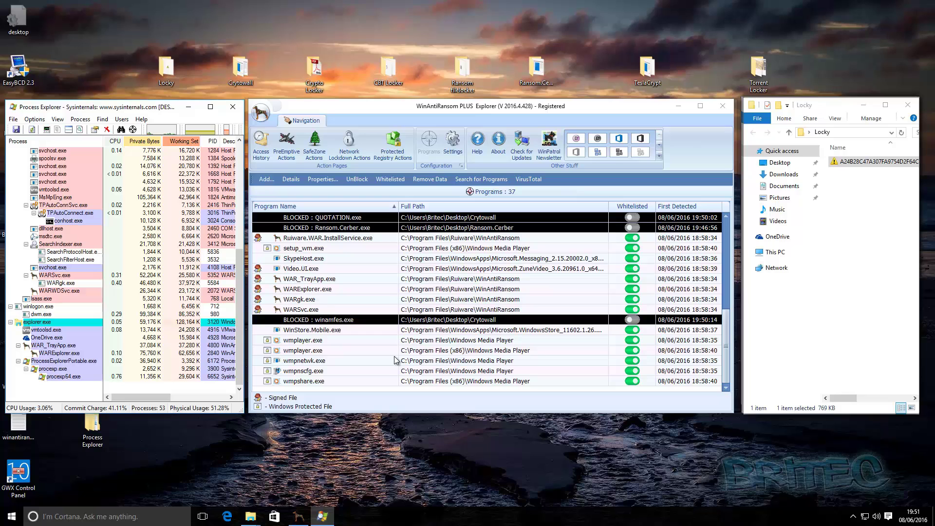
pyautogui.scroll(7, 404, 360)
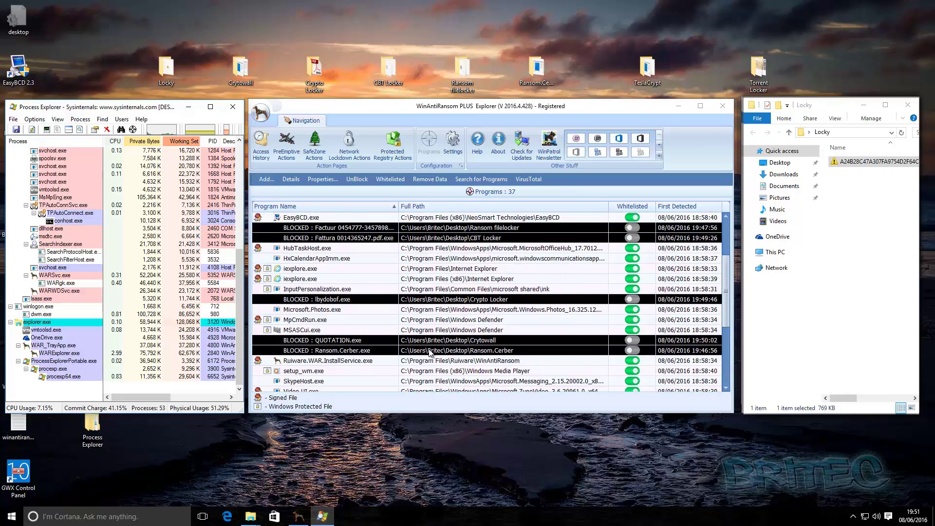
pyautogui.scroll(1, 429, 353)
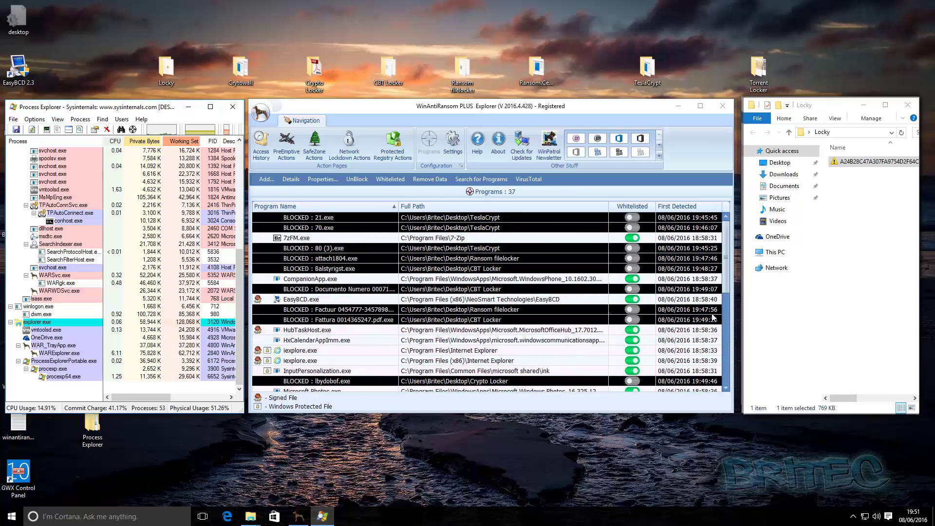
pyautogui.click(730, 268)
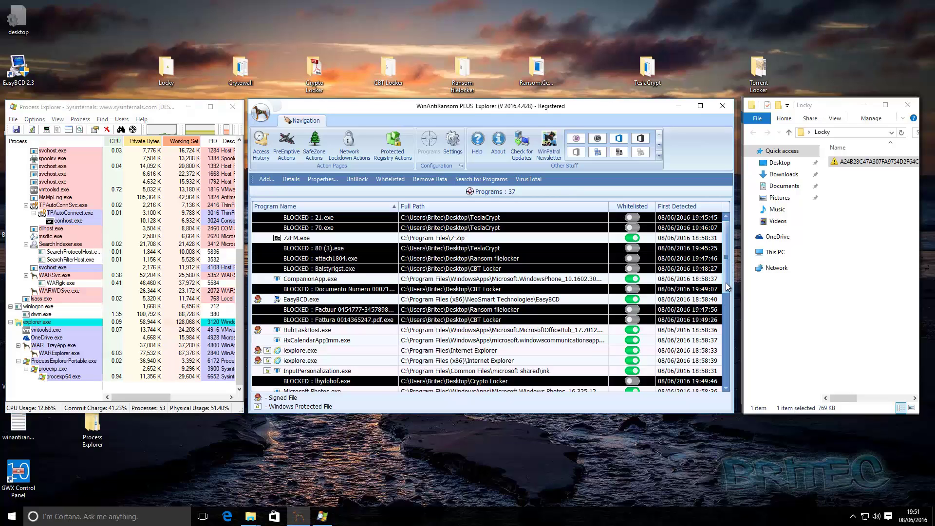
pyautogui.moveTo(728, 287); pyautogui.dragTo(716, 388)
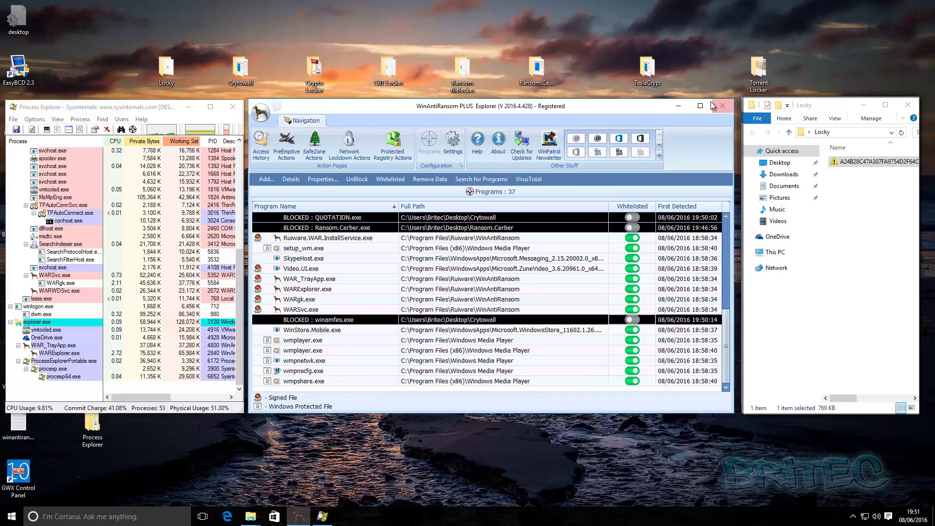
# Remove the data of winamfes.exe, Ransom.Cerber.exe, QUOTATION.exe and lbydobof.exe from the programs list.
pyautogui.rightClick(317, 322)
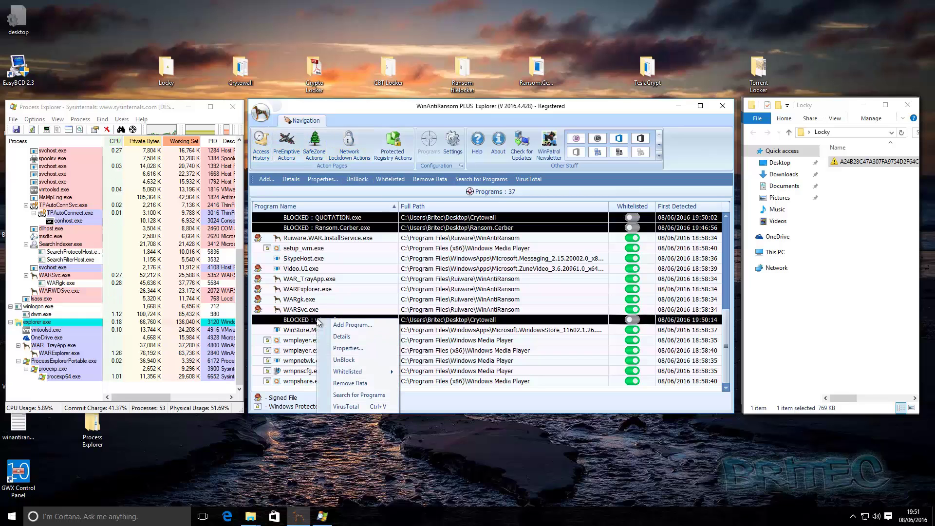
pyautogui.click(344, 385)
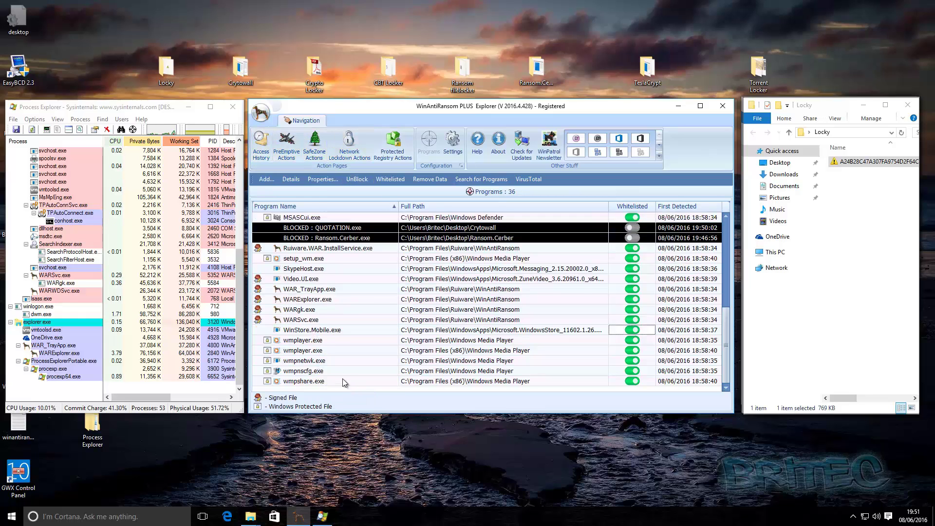
pyautogui.rightClick(307, 239)
pyautogui.click(329, 303)
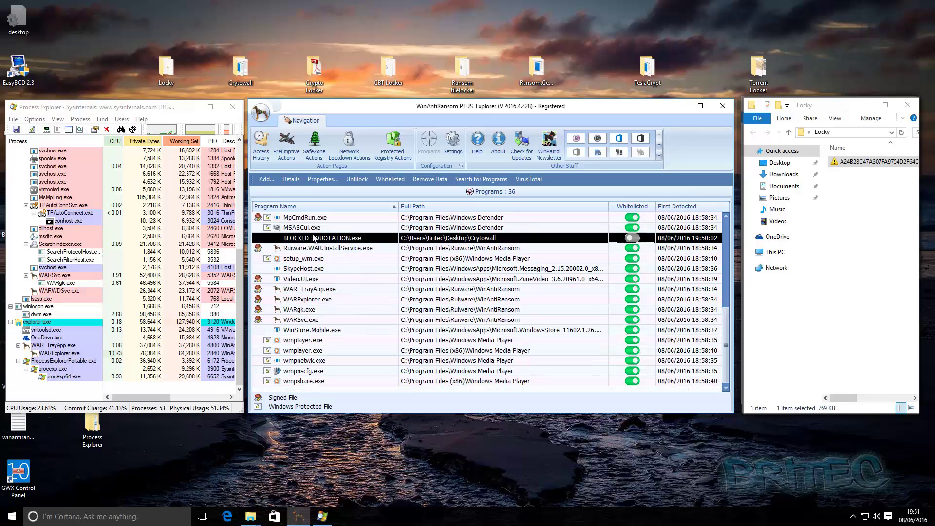
pyautogui.rightClick(314, 238)
pyautogui.click(346, 302)
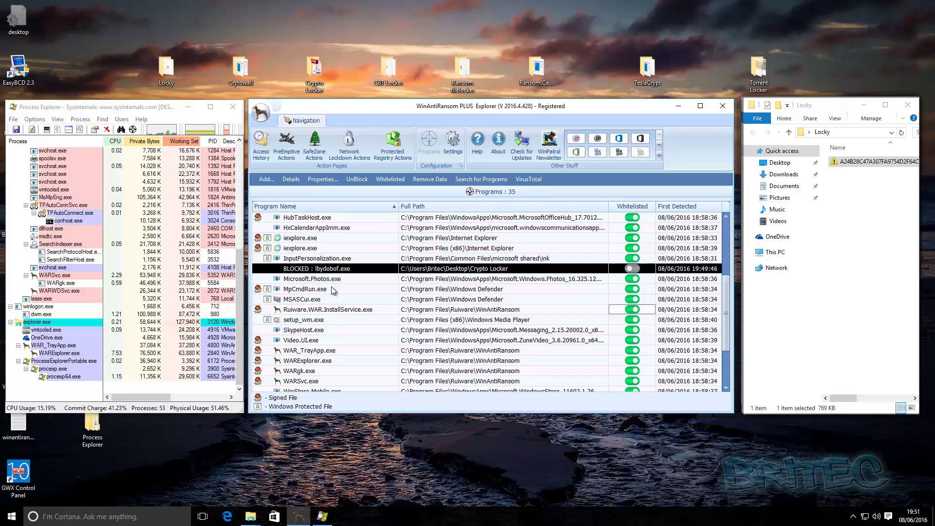
pyautogui.rightClick(310, 269)
pyautogui.click(339, 335)
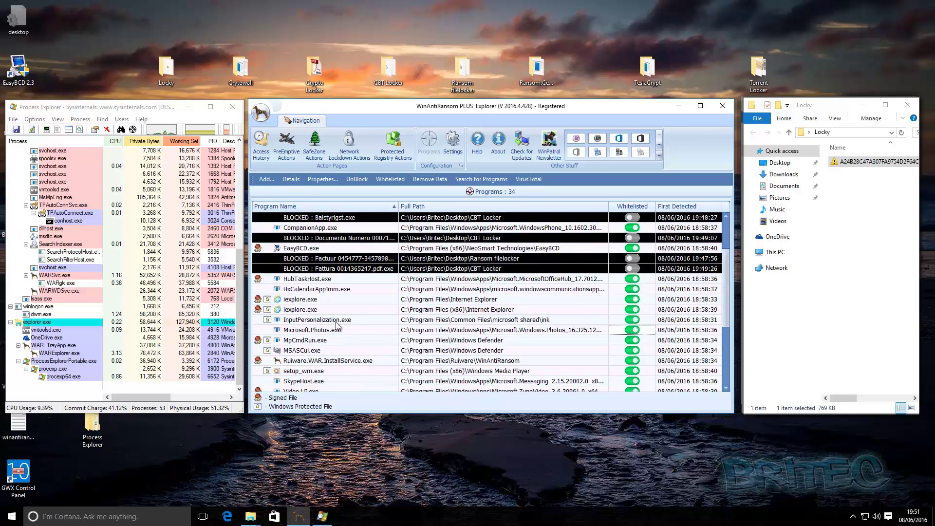
# Remove the data of the blocked Fattura, Factuur, Documento Numero and Balstyrigst.exe programs from the list.
pyautogui.rightClick(316, 269)
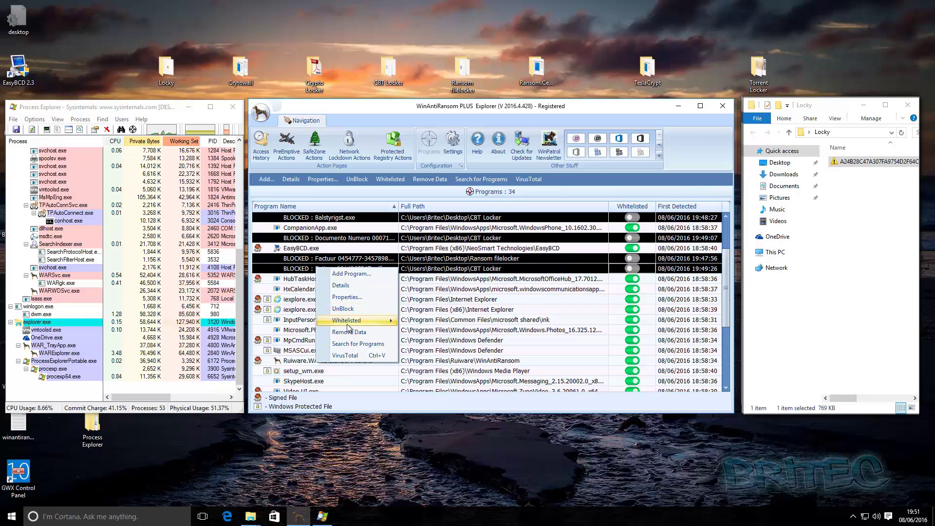
pyautogui.click(356, 332)
pyautogui.rightClick(323, 259)
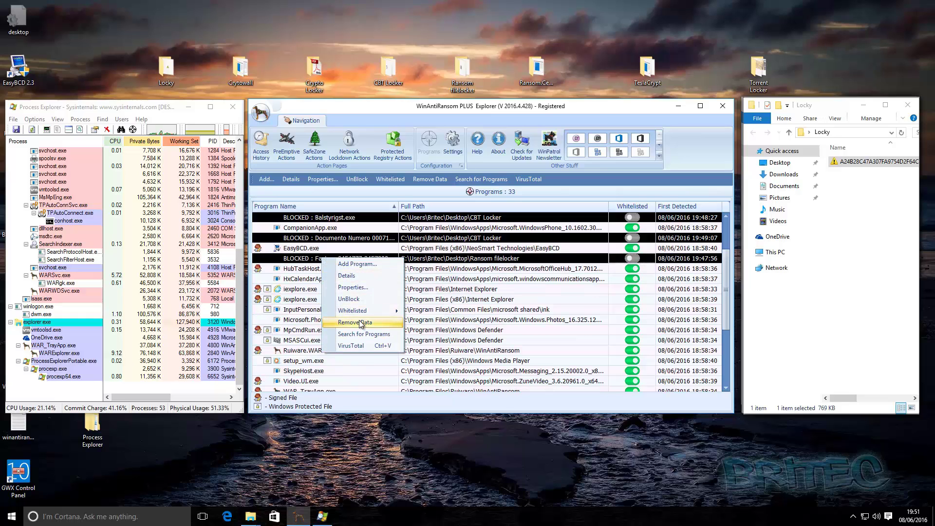
pyautogui.click(353, 324)
pyautogui.rightClick(322, 242)
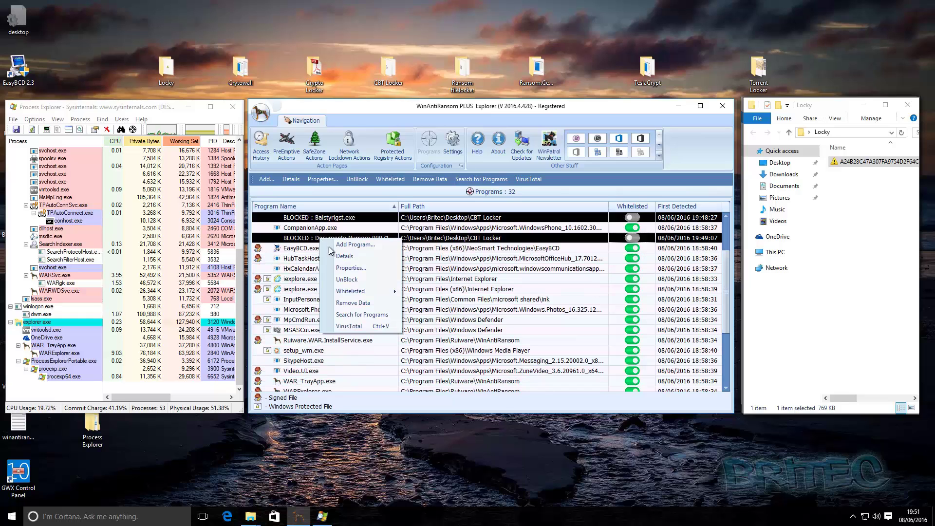
pyautogui.click(355, 304)
pyautogui.rightClick(327, 220)
pyautogui.click(359, 283)
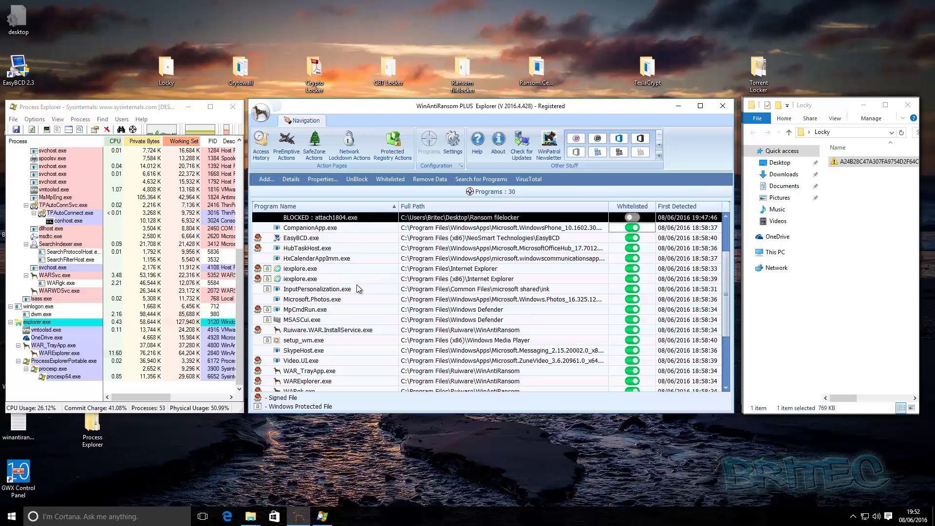
# Remove the data of attach1804.exe and the Locky sample from the programs list.
pyautogui.rightClick(323, 219)
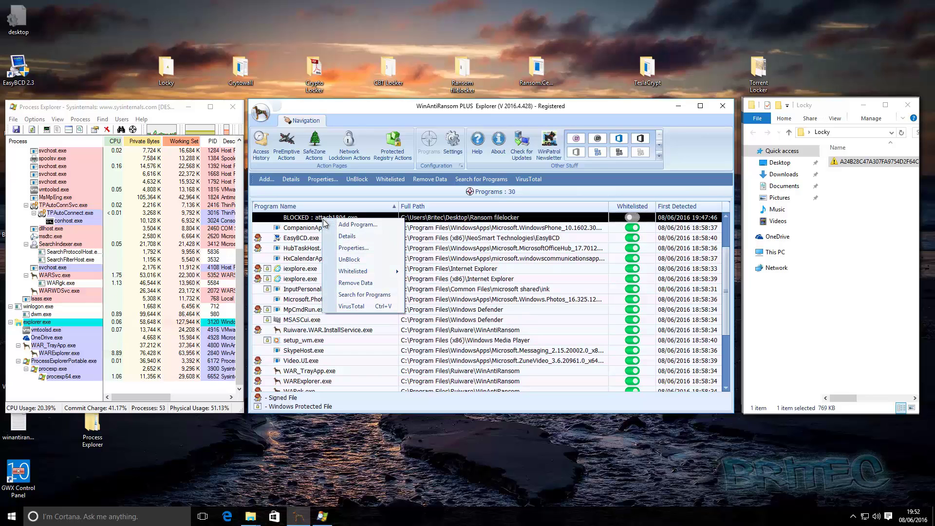
pyautogui.click(357, 281)
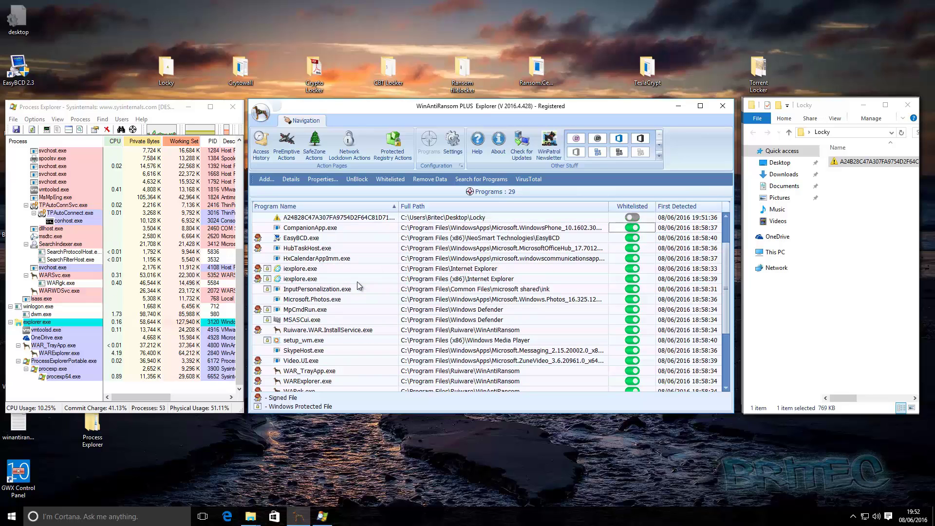
pyautogui.rightClick(326, 219)
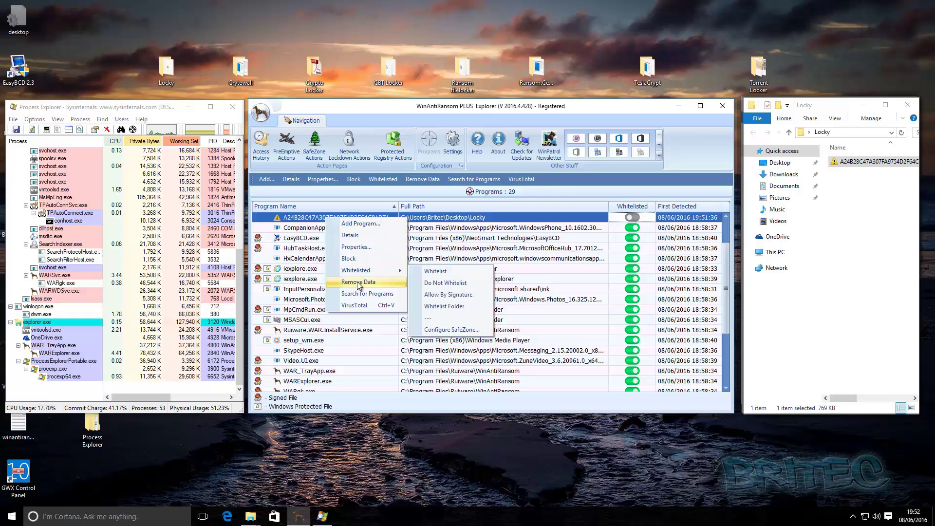
pyautogui.click(357, 282)
# Remove the data of the blocked TeslaCrypt programs 80 (3).exe, 70.exe and 21.exe from the list.
pyautogui.rightClick(327, 219)
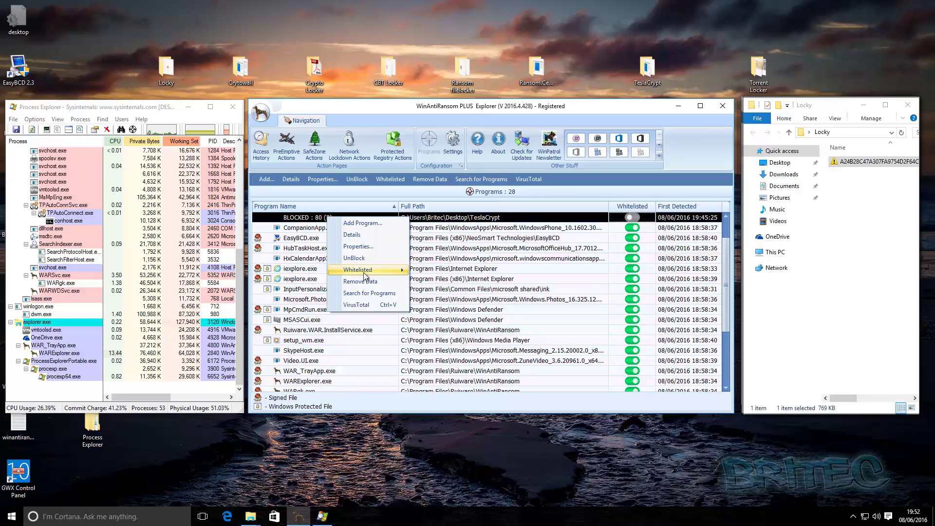
pyautogui.click(350, 282)
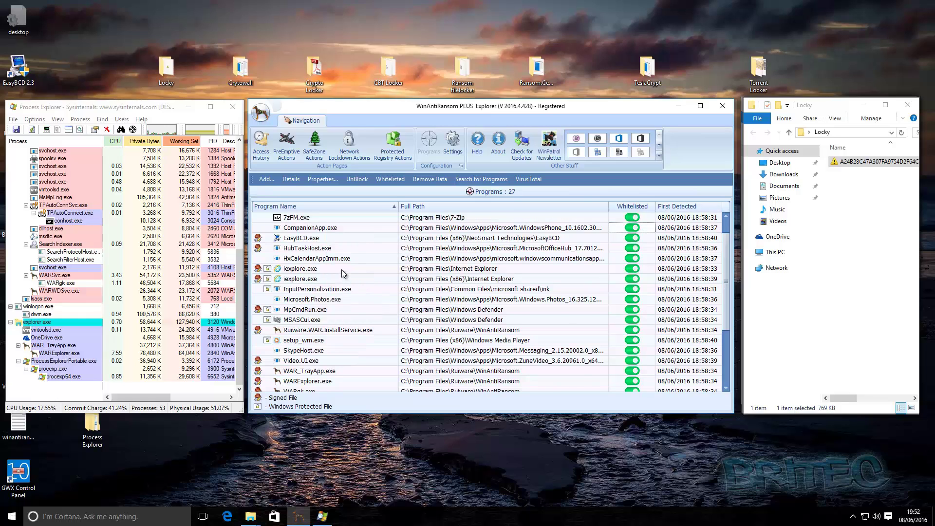
pyautogui.rightClick(326, 228)
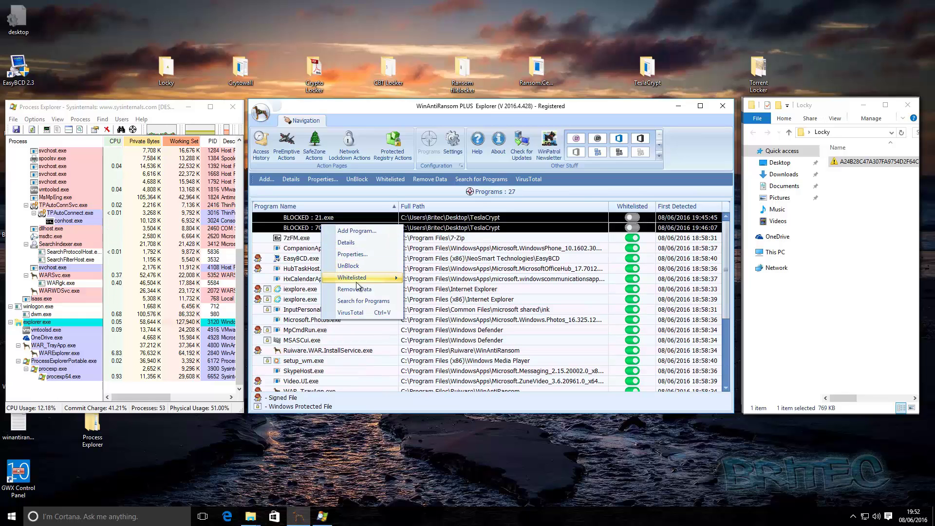
pyautogui.click(351, 292)
pyautogui.rightClick(326, 217)
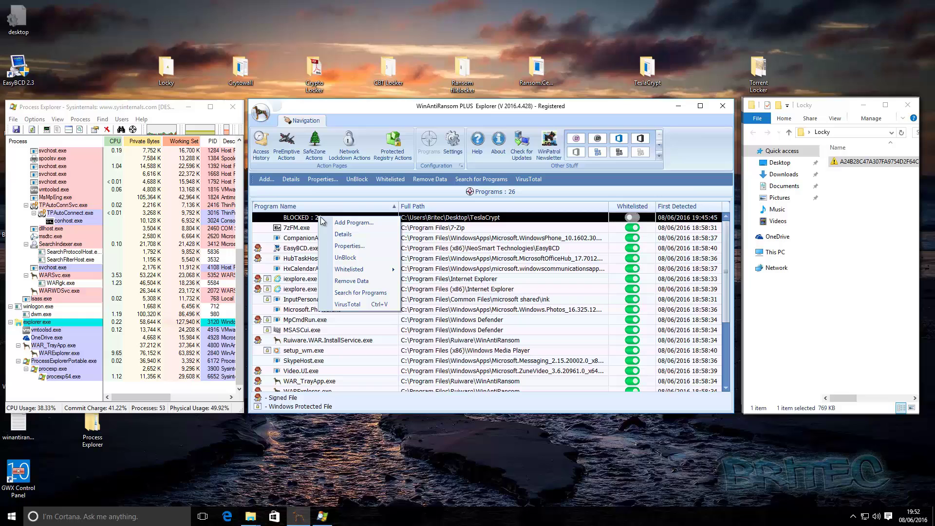
pyautogui.click(346, 281)
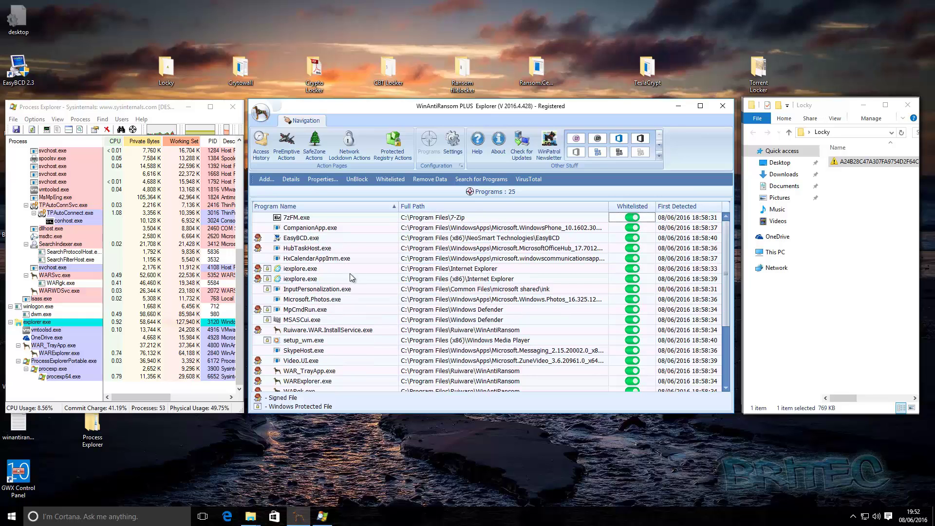
# Examine the whitelisting options available for HubTaskHost.exe in the programs list without applying any of them.
pyautogui.rightClick(313, 248)
pyautogui.moveTo(385, 301)
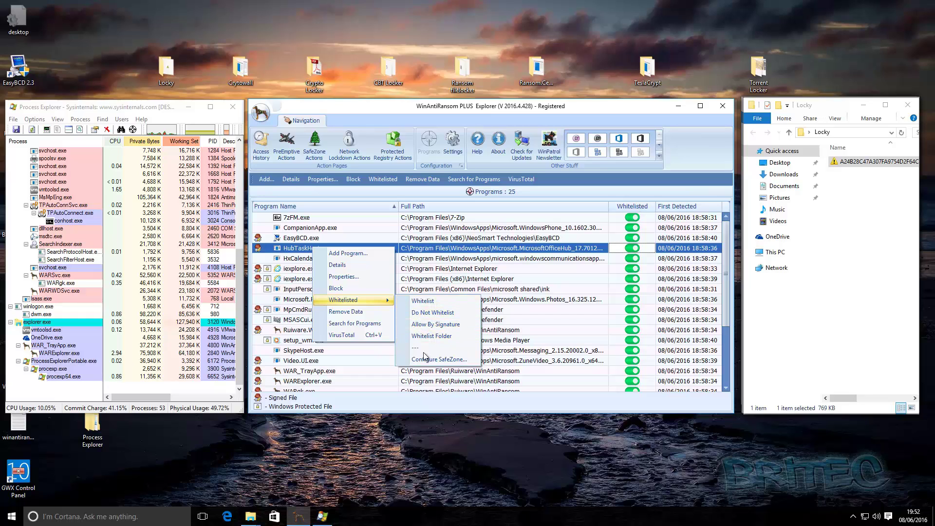
pyautogui.click(332, 372)
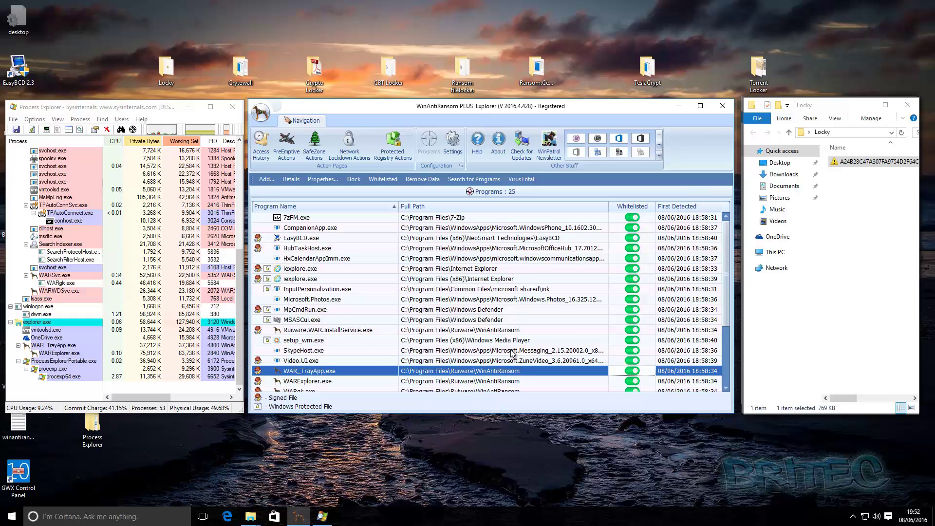
# Review the Access History, Network Lockdown, PreEmptive, SafeZone and Protected Registry action pages.
pyautogui.click(262, 155)
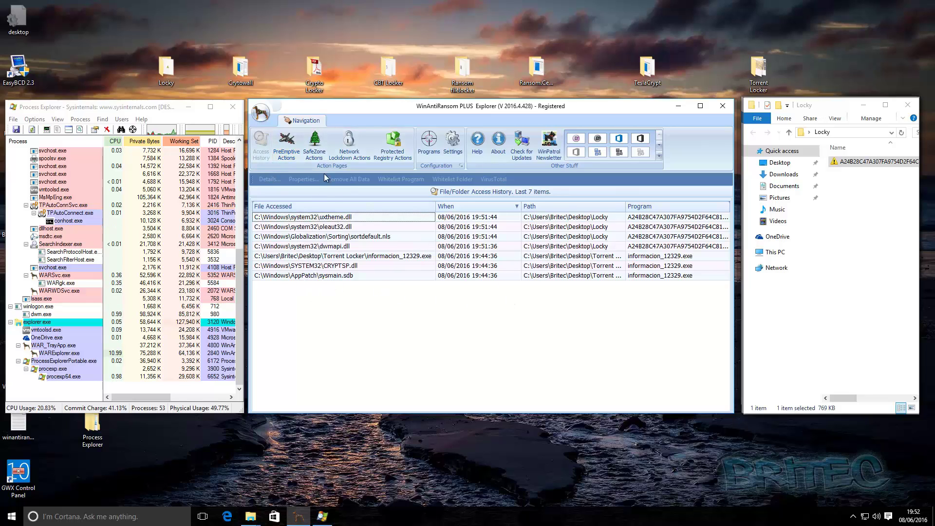
pyautogui.click(347, 151)
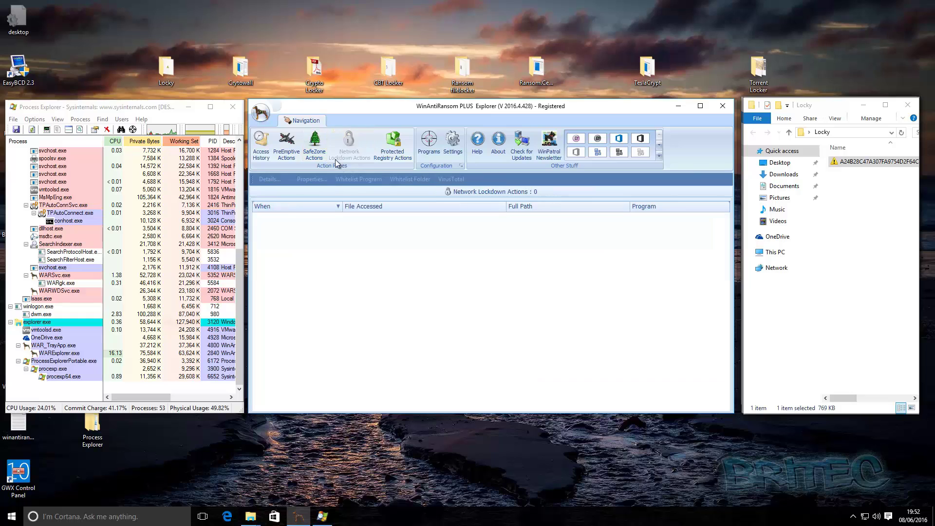
pyautogui.click(288, 155)
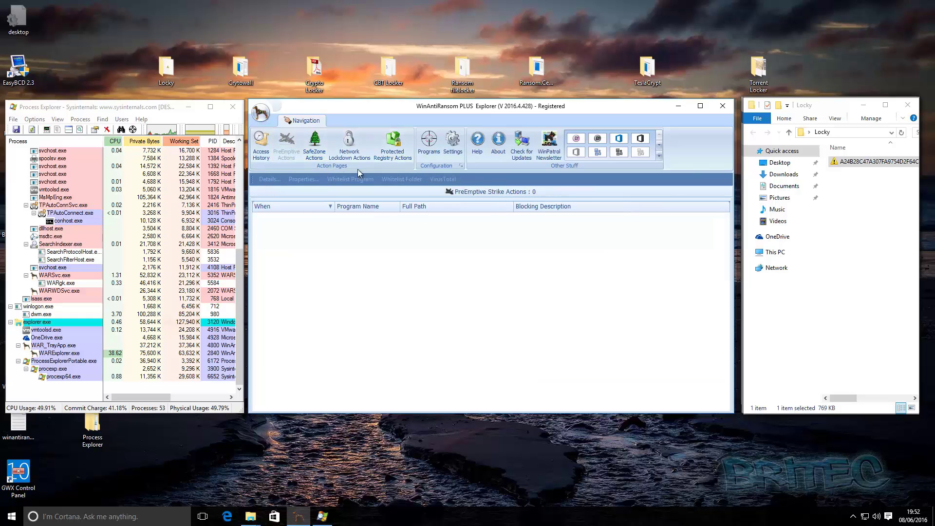
pyautogui.click(313, 155)
pyautogui.click(393, 148)
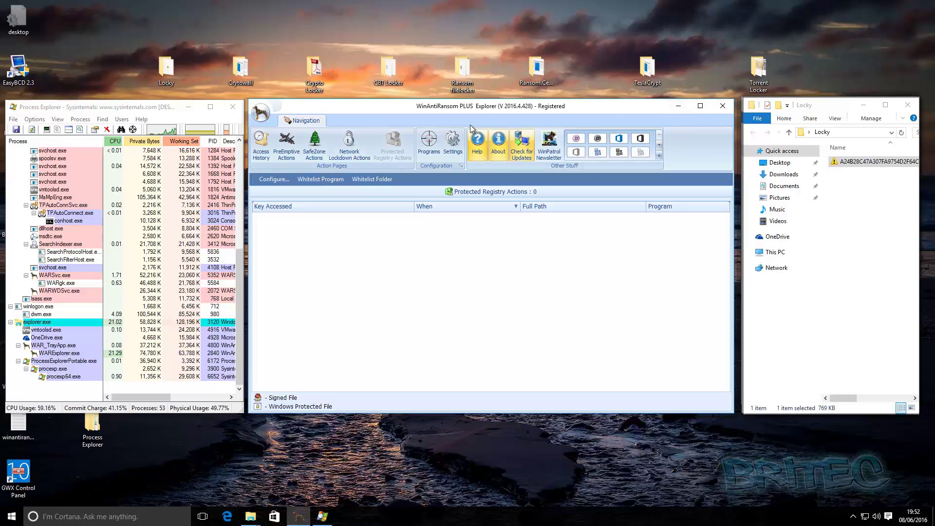
# Close the WinAntiRansom PLUS Explorer, all open ransomware sample folders and Process Explorer to clear the desktop.
pyautogui.click(721, 106)
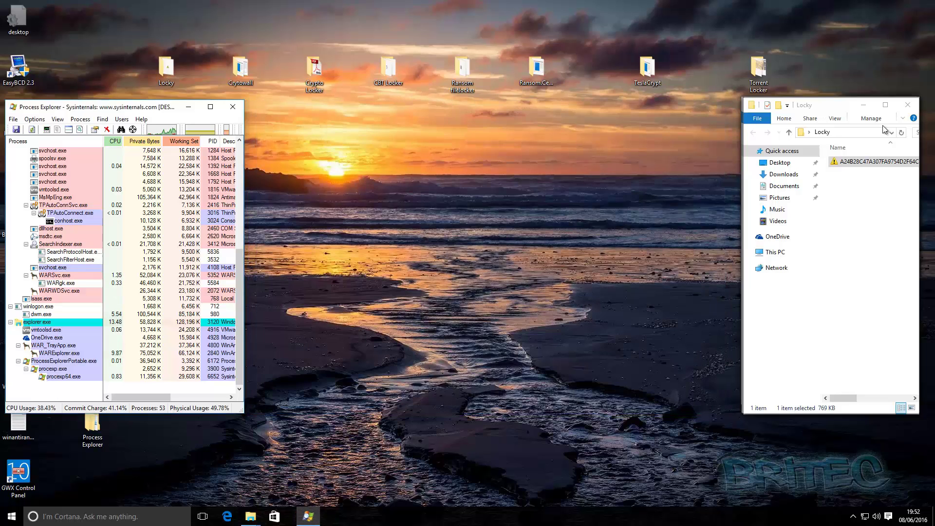
pyautogui.click(909, 106)
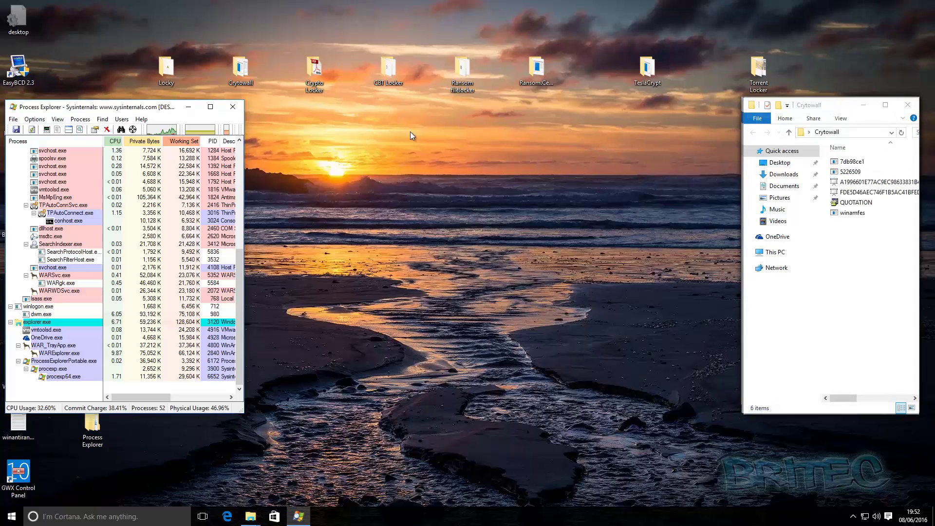
pyautogui.click(906, 106)
pyautogui.click(906, 106)
pyautogui.click(906, 106)
pyautogui.click(907, 106)
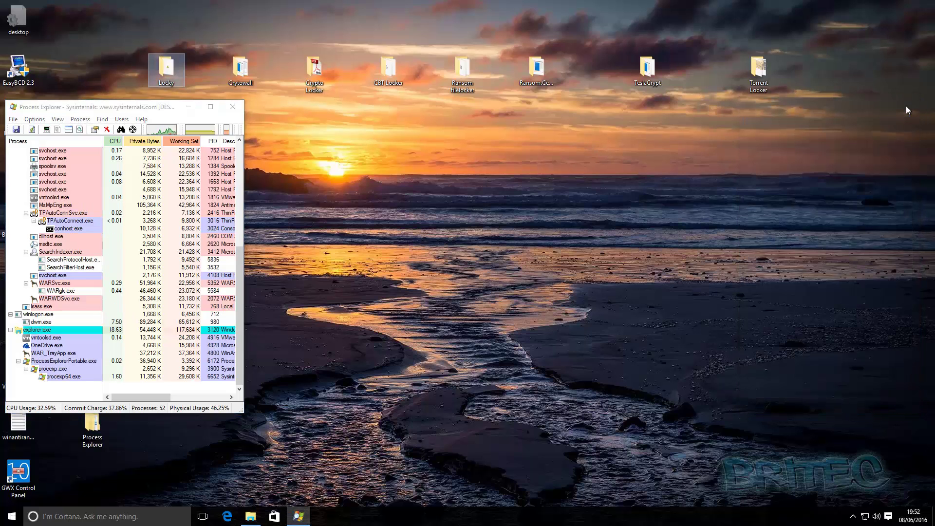
pyautogui.click(233, 107)
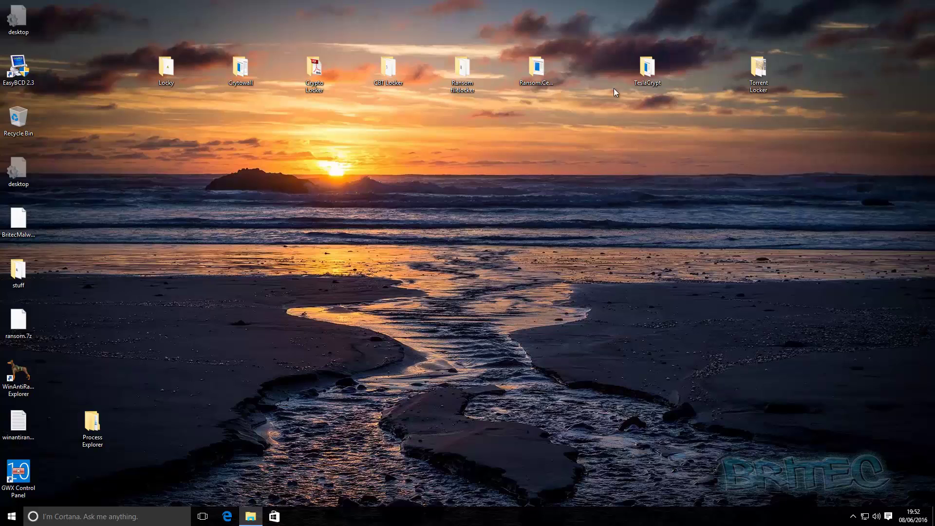